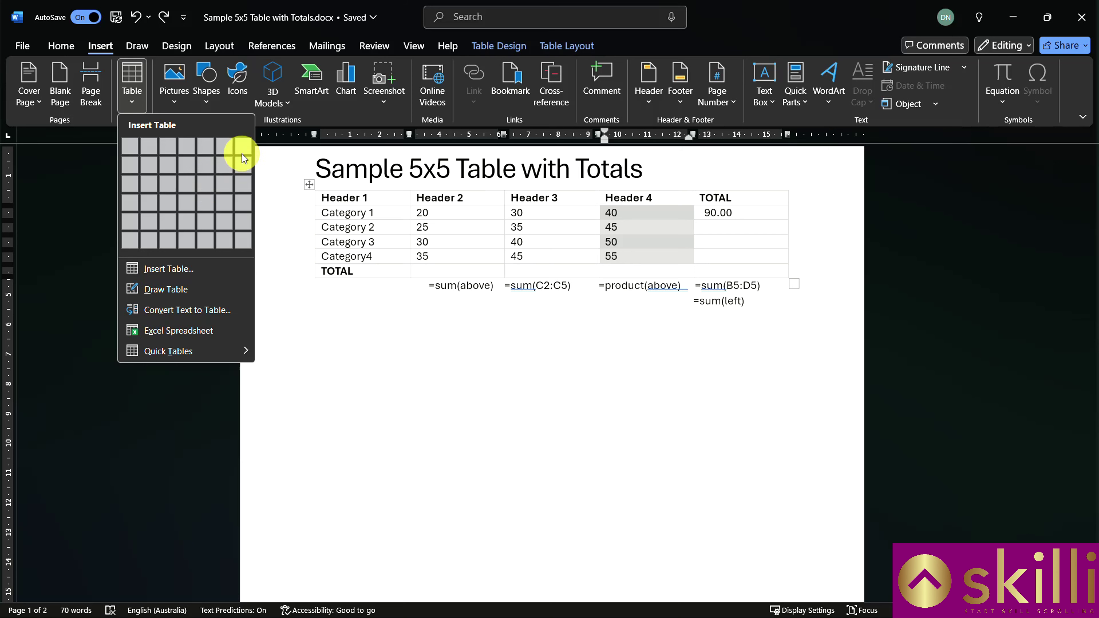
Insert the formula =SUM(LEFT) with number format #,##0.00 in the Category 1 row's TOTAL cell
click(462, 336)
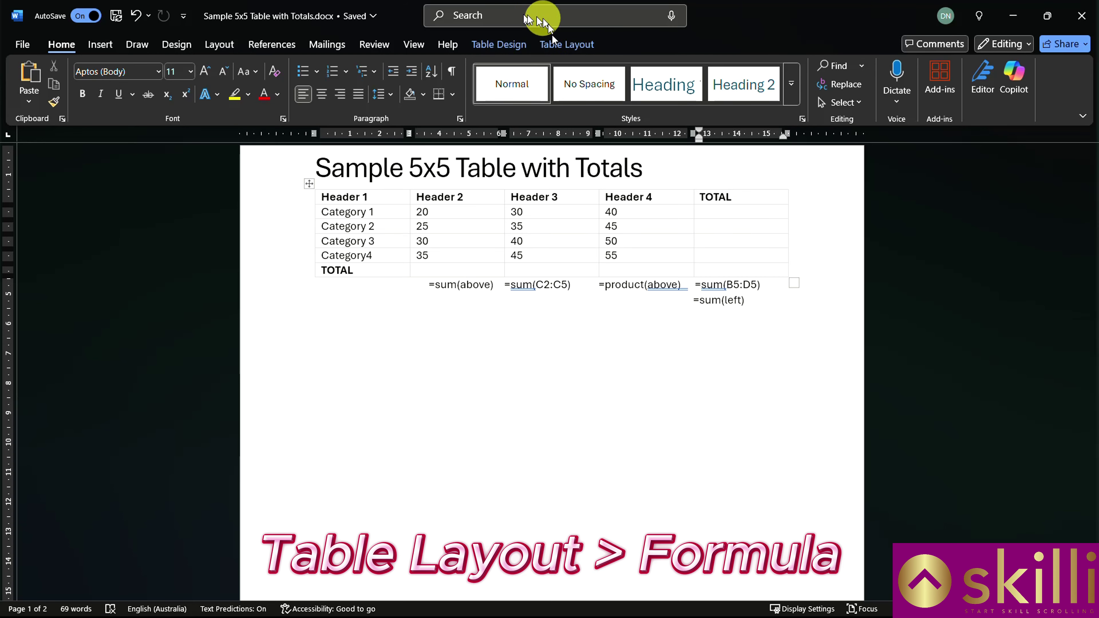
click(574, 45)
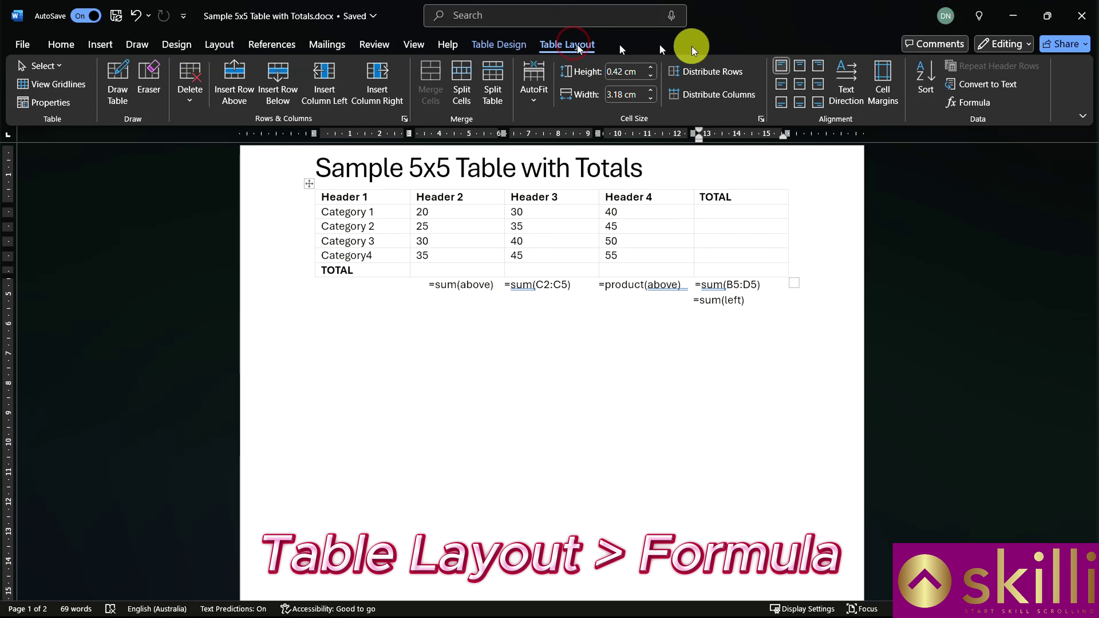
click(980, 104)
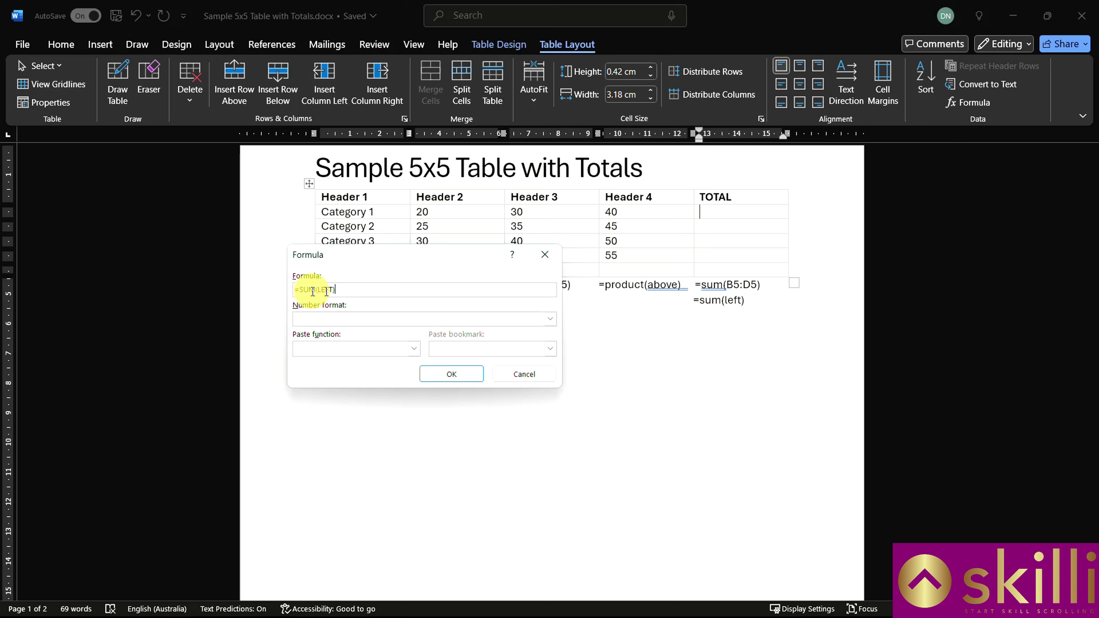
drag(376, 262, 484, 306)
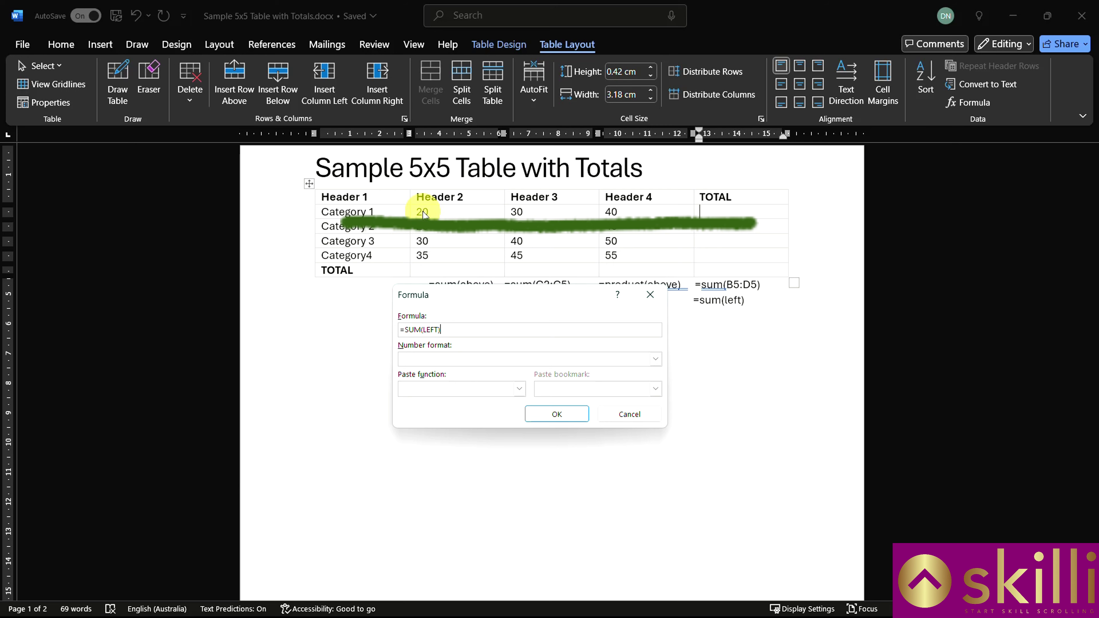
click(549, 414)
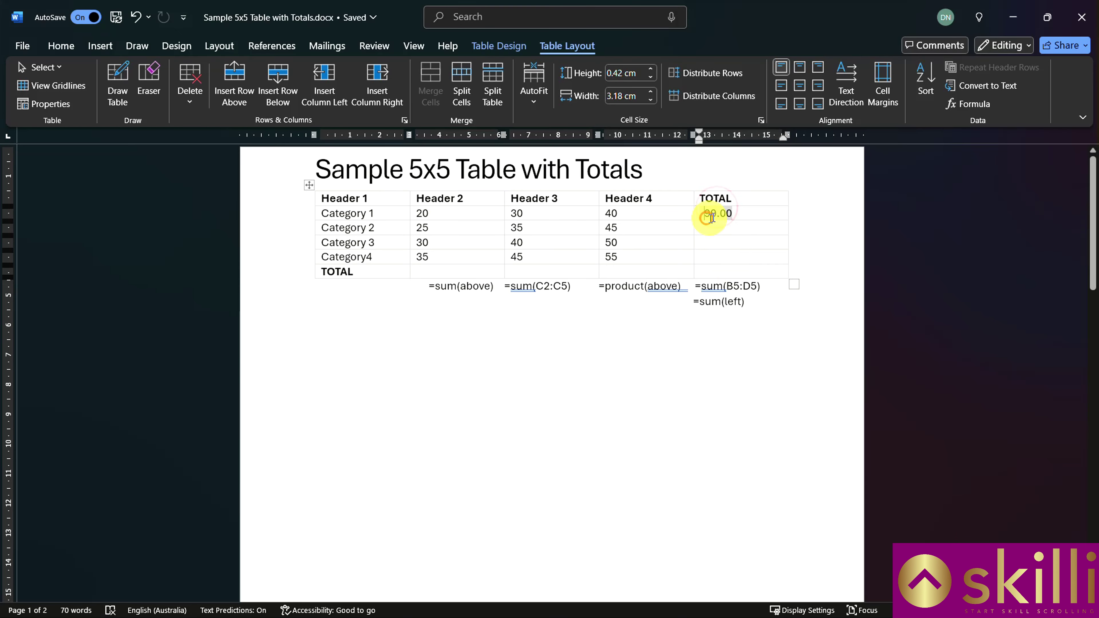
Reopen the Category 1 total's formula and look through the list of available functions
click(707, 213)
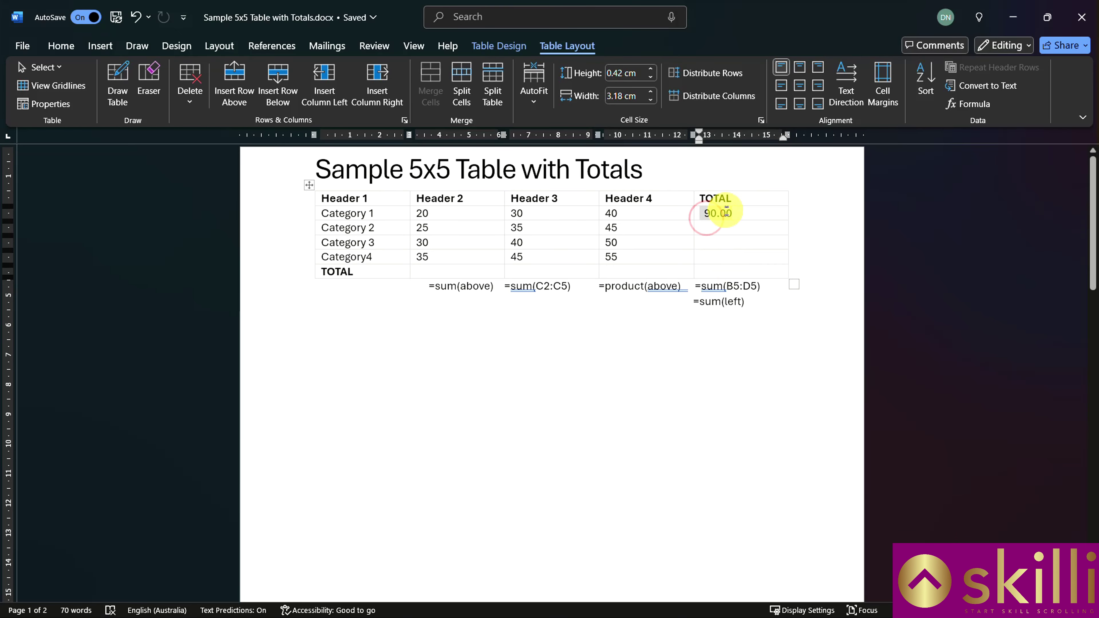
click(964, 106)
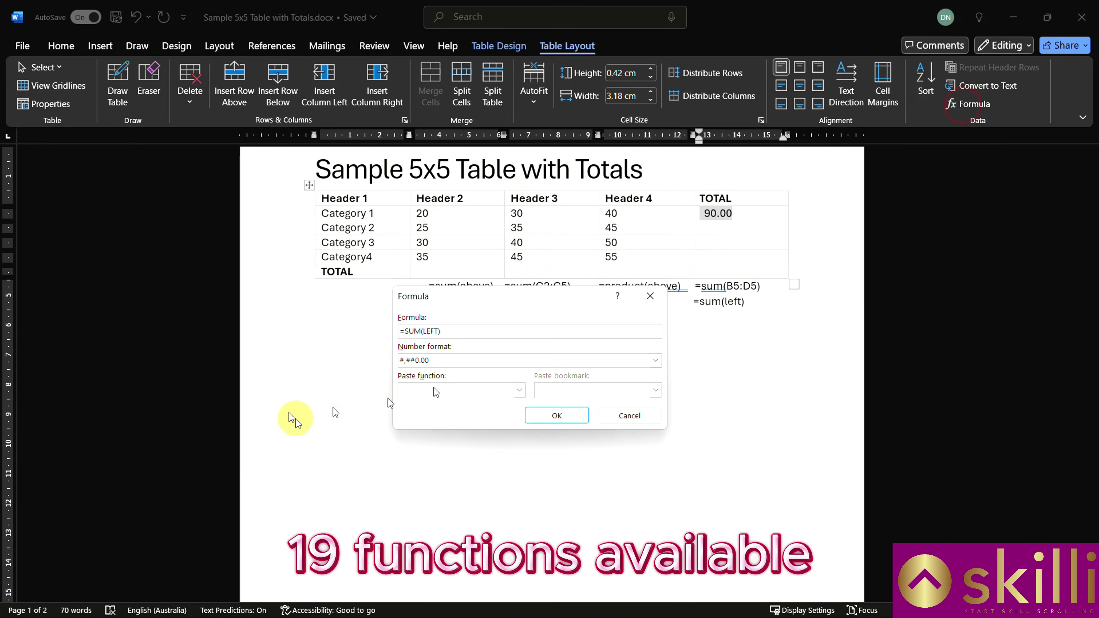
click(521, 391)
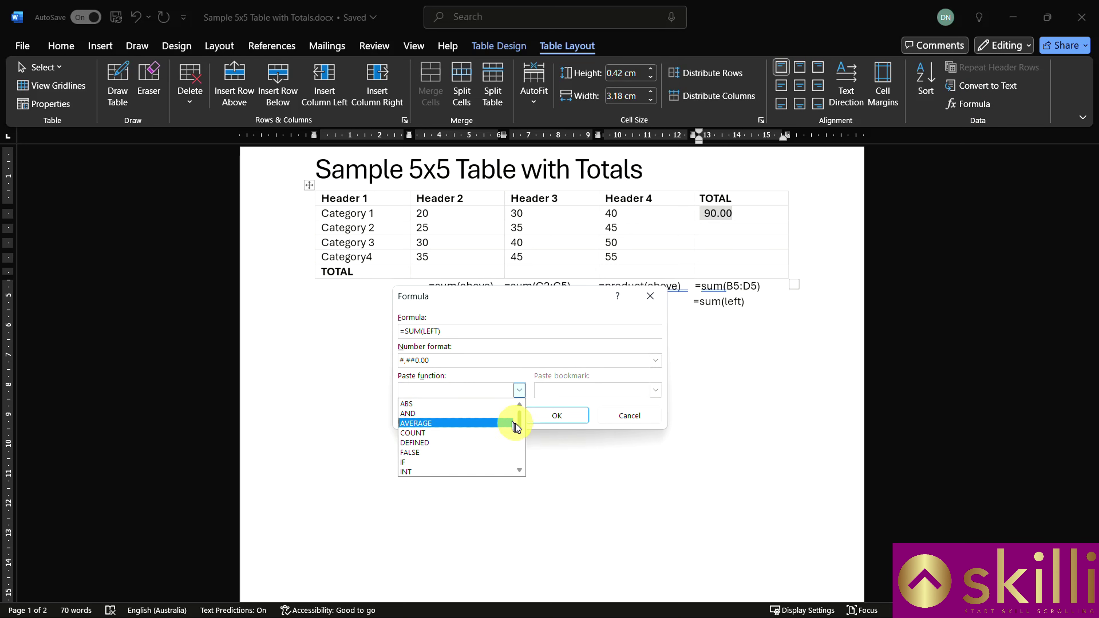
drag(514, 432, 516, 467)
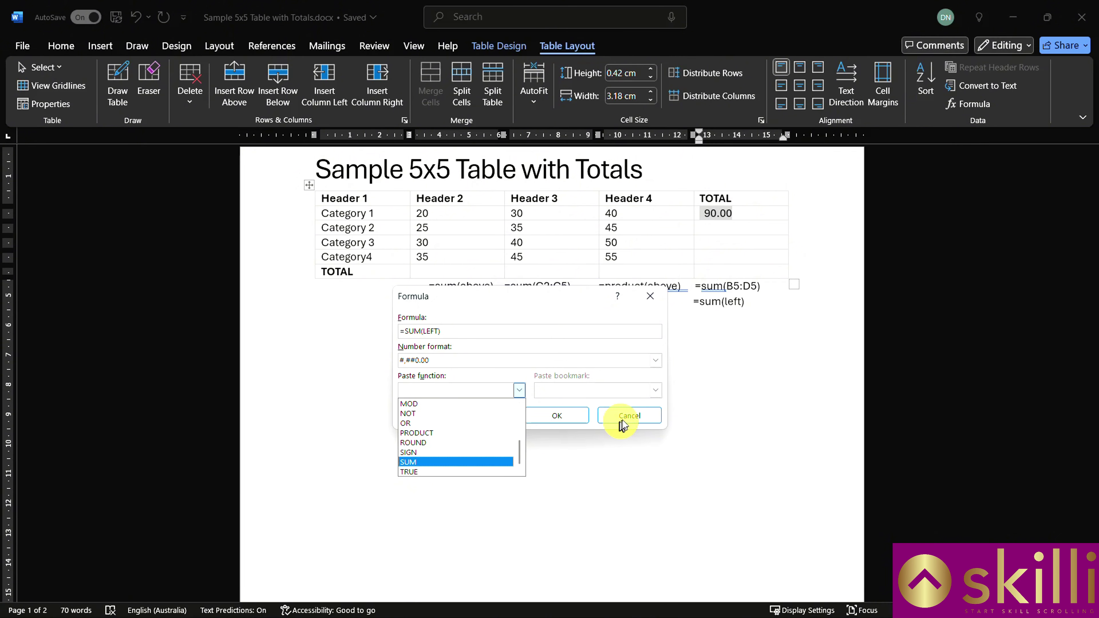
click(596, 391)
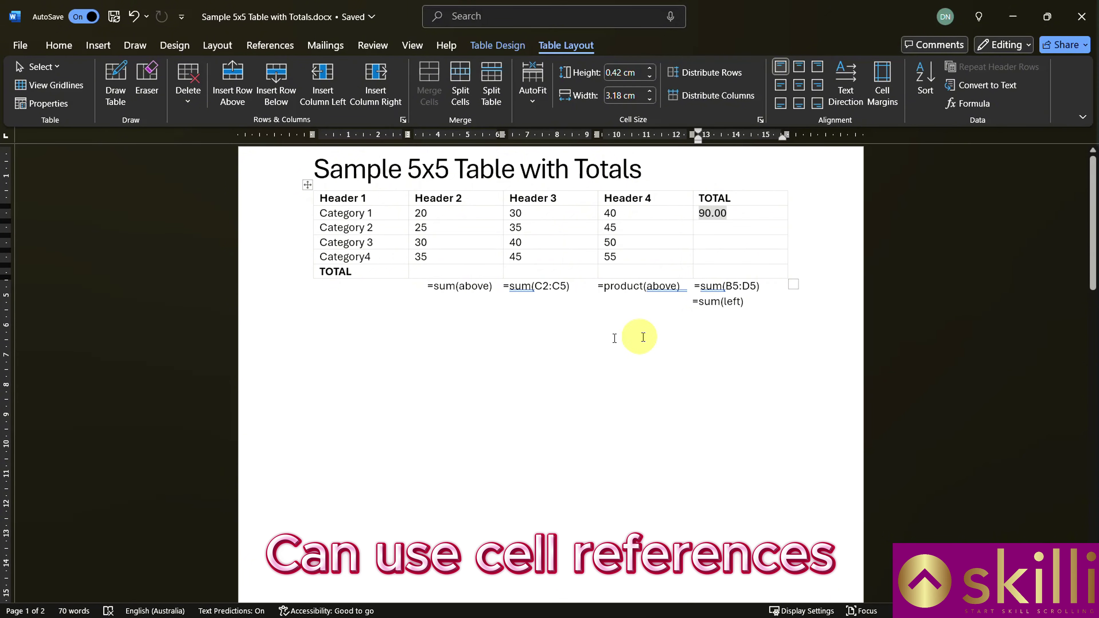
Paste the reference table of cell addresses A1 to E6 below the sample table and highlight its cells
click(306, 350)
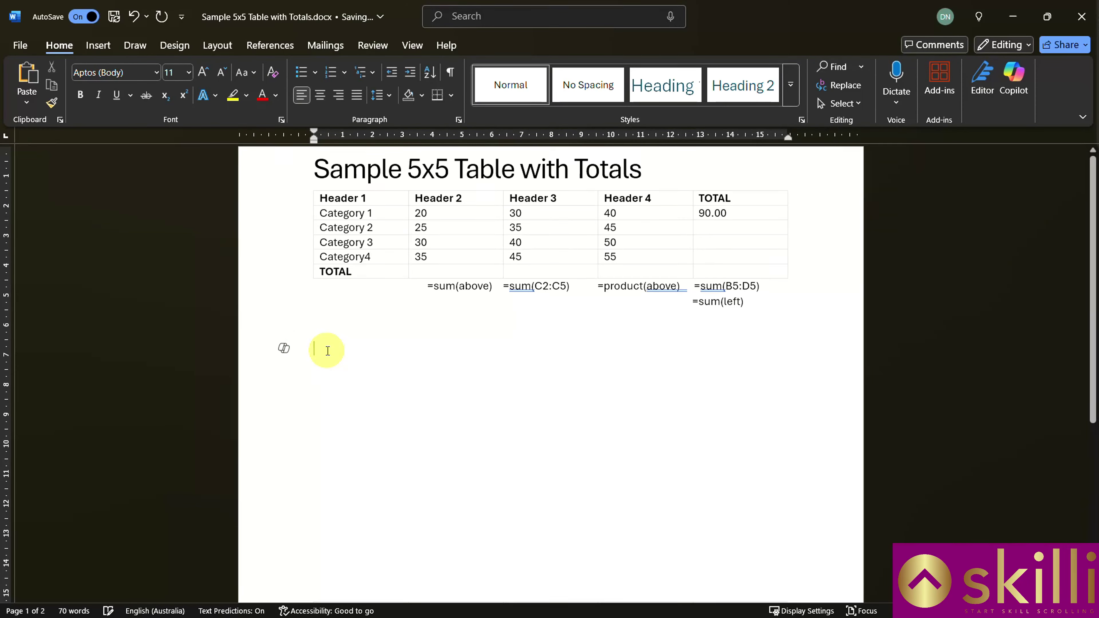
key(ctrl+v)
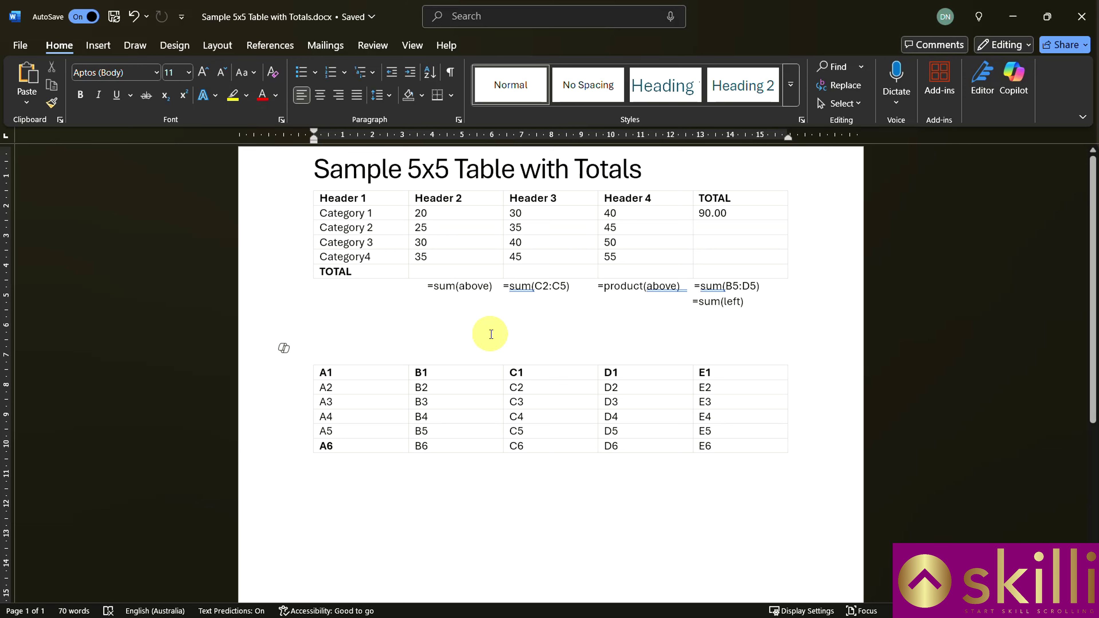
drag(322, 373, 598, 452)
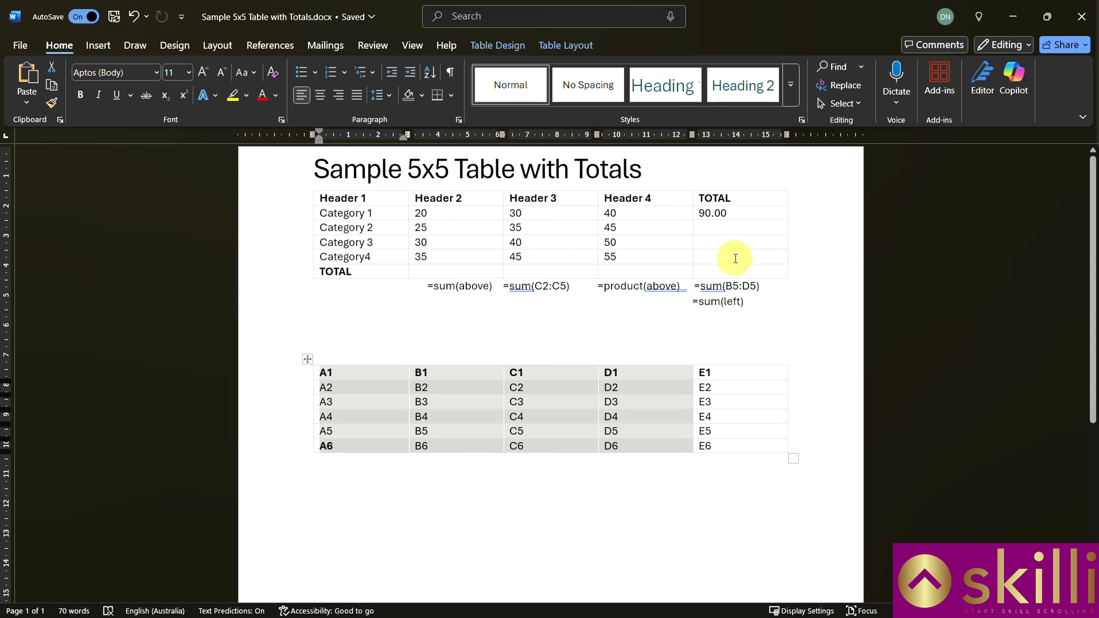
Insert the formula =SUM(ABOVE) with number format #,##0 in the Header 2 column's TOTAL cell
click(467, 272)
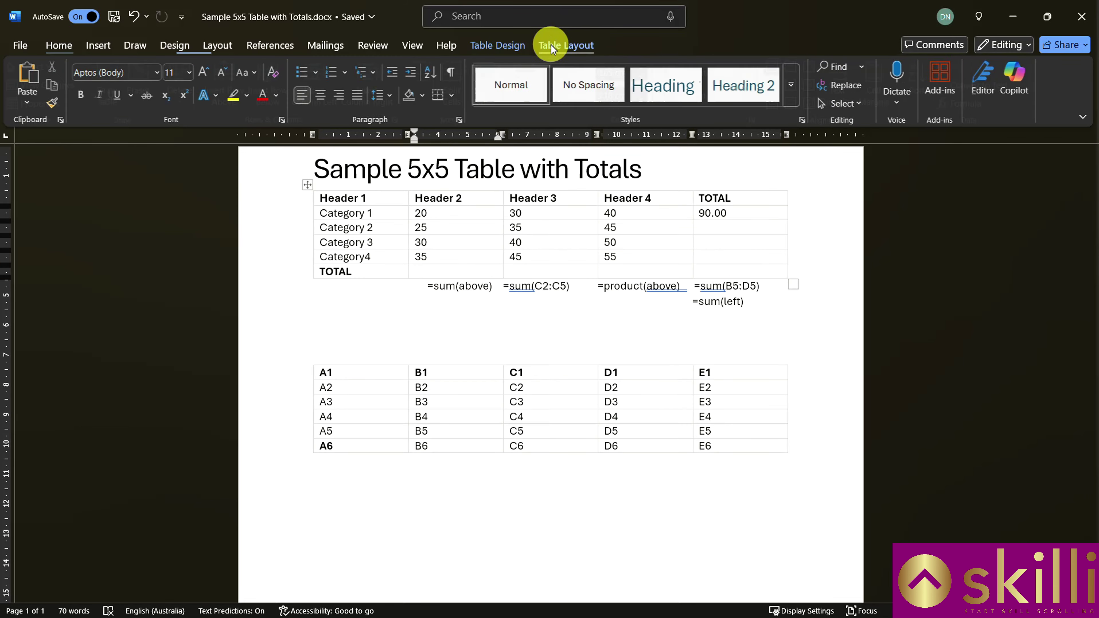
click(558, 44)
click(969, 109)
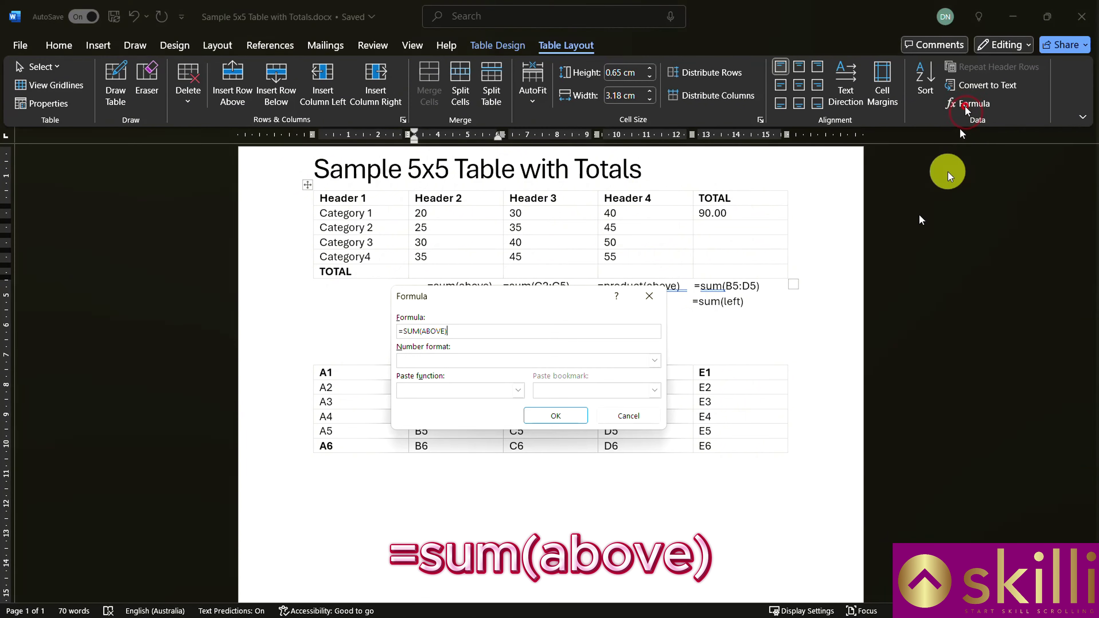
drag(517, 295, 703, 313)
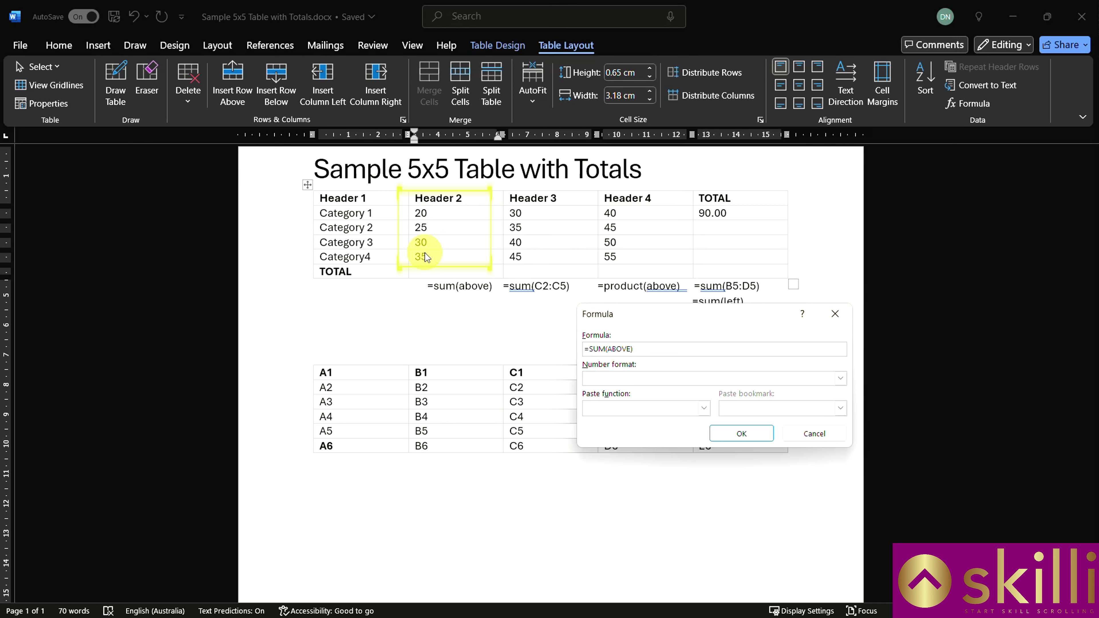
click(841, 379)
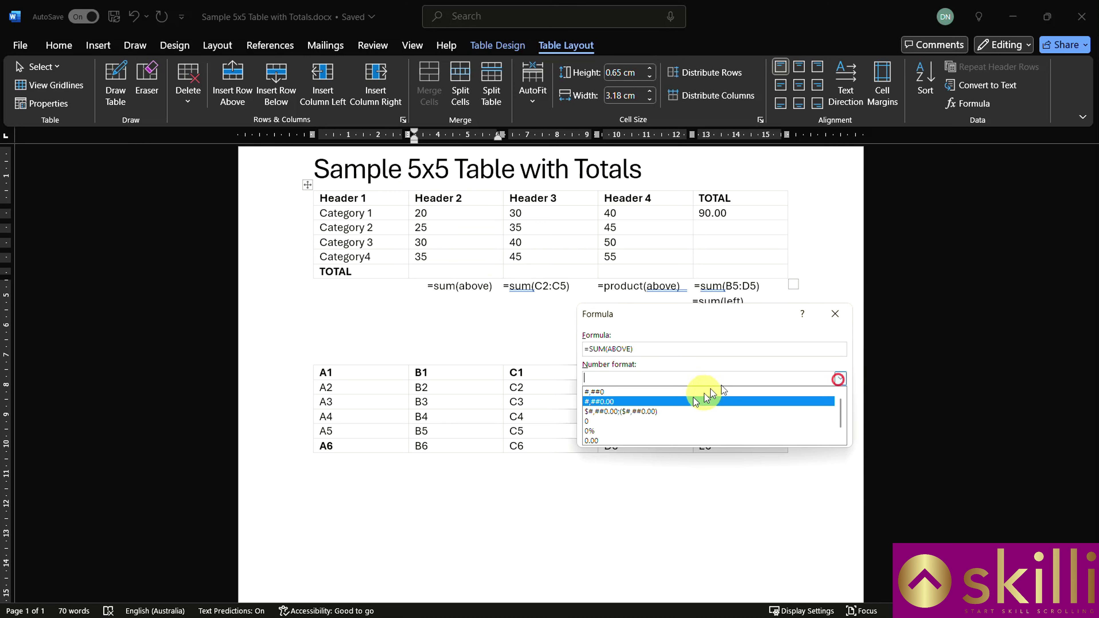
click(695, 390)
click(742, 433)
Try to total the Header 3 column with the formula =sum(C2:C5) and number format #,##0
drag(569, 286, 504, 288)
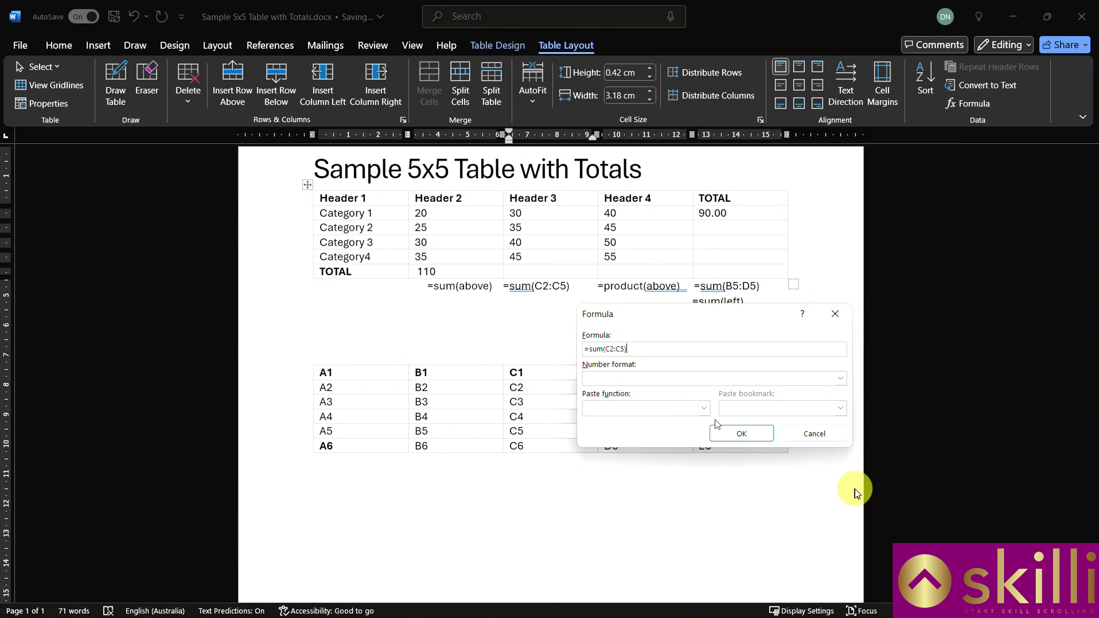
click(840, 378)
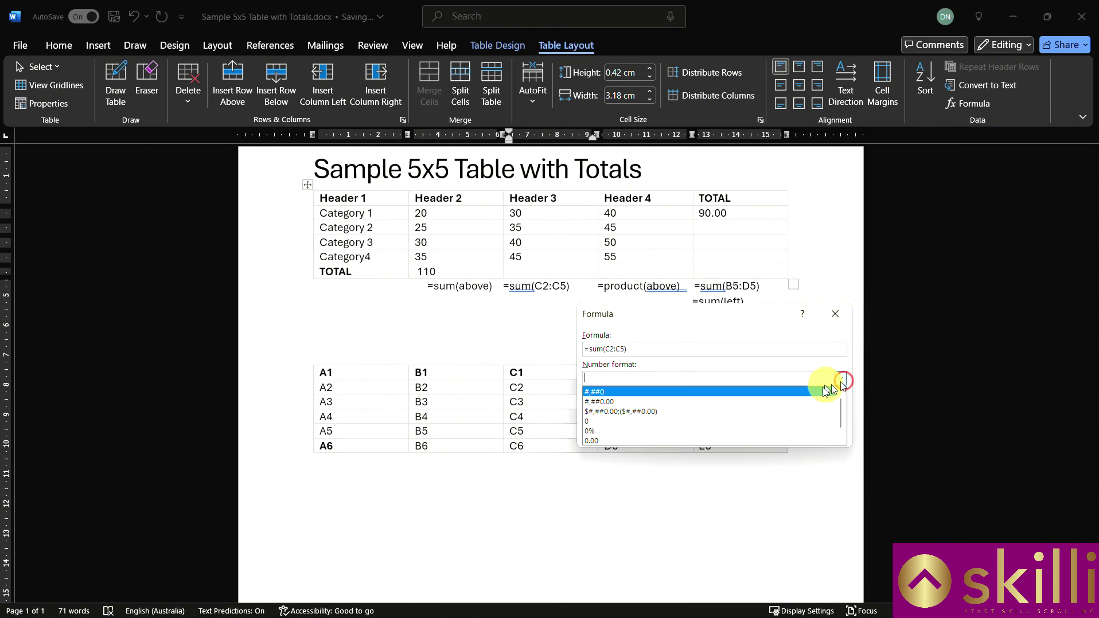
click(823, 391)
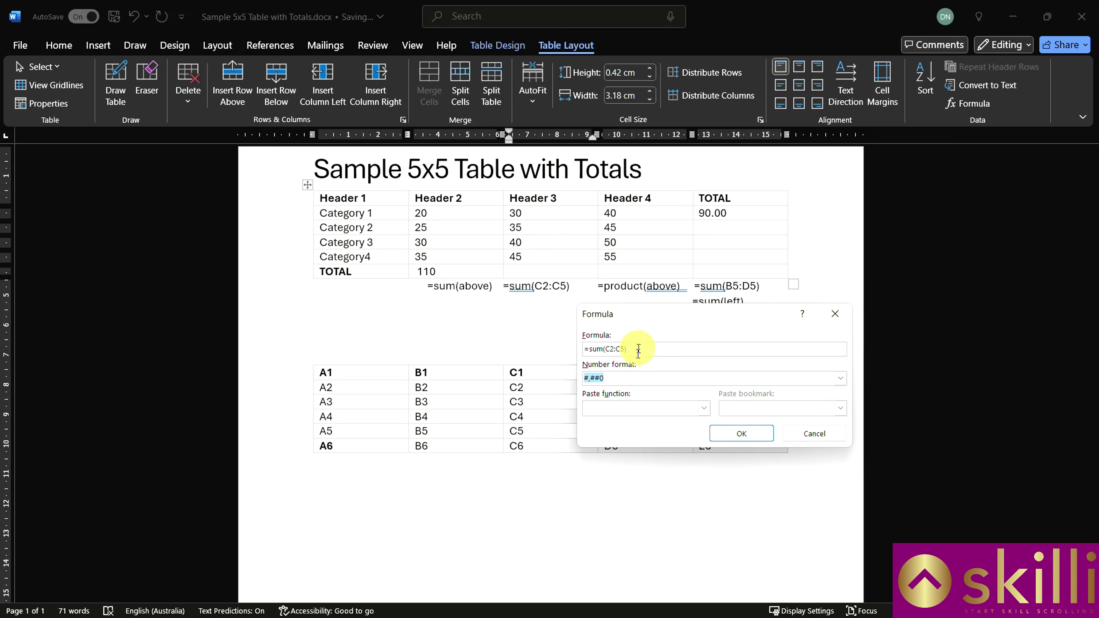
click(732, 435)
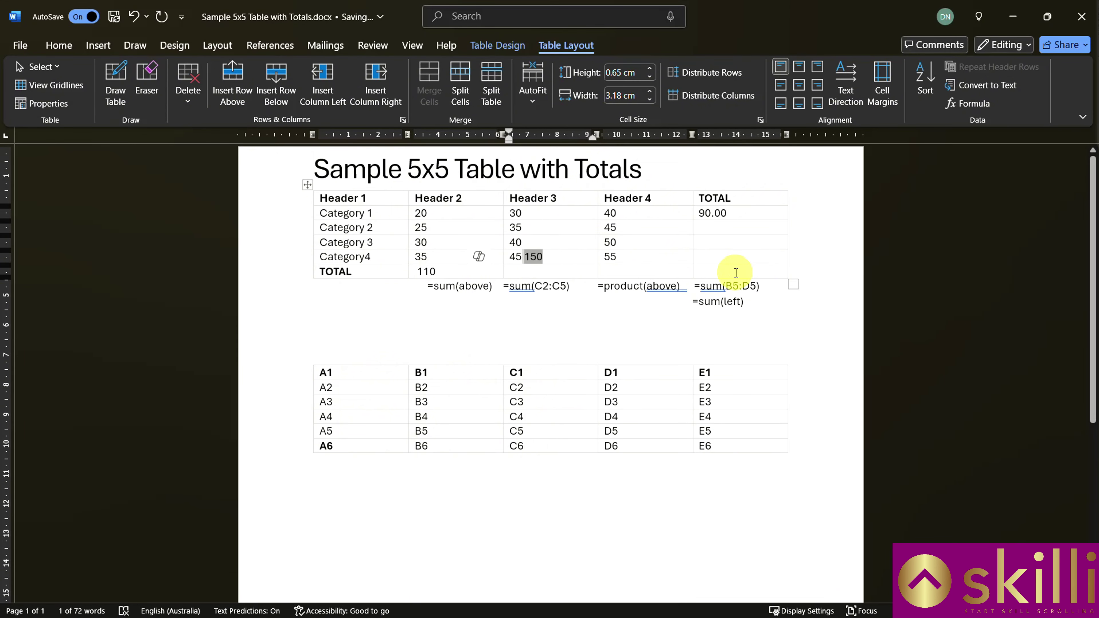
Start a formula in the Header 4 column's TOTAL cell and add the PRODUCT function to it
click(666, 270)
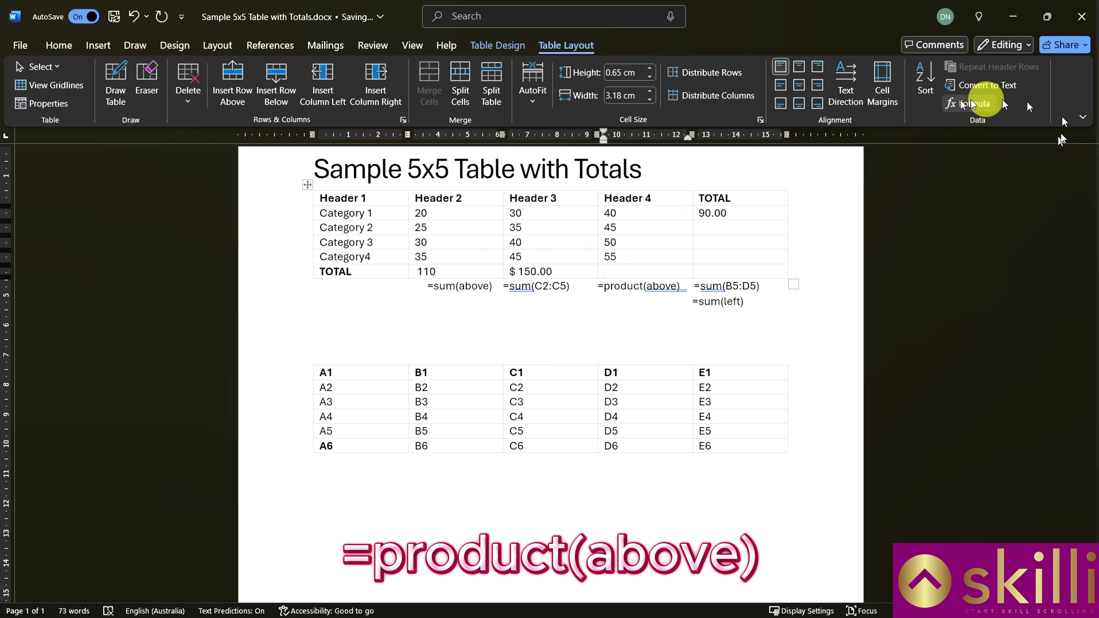
click(963, 112)
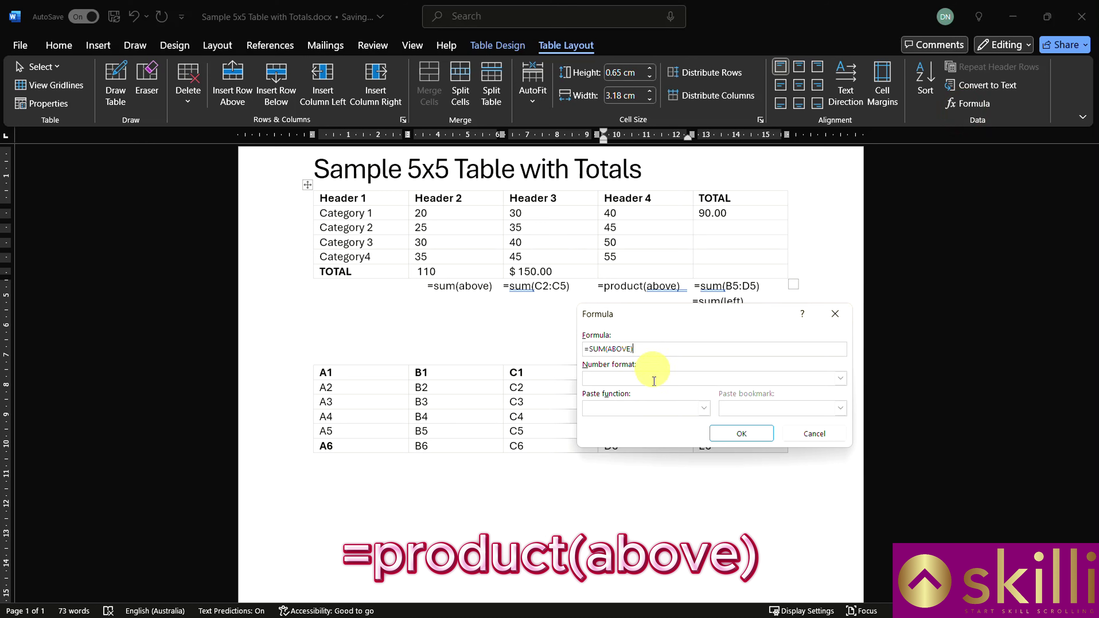
click(703, 408)
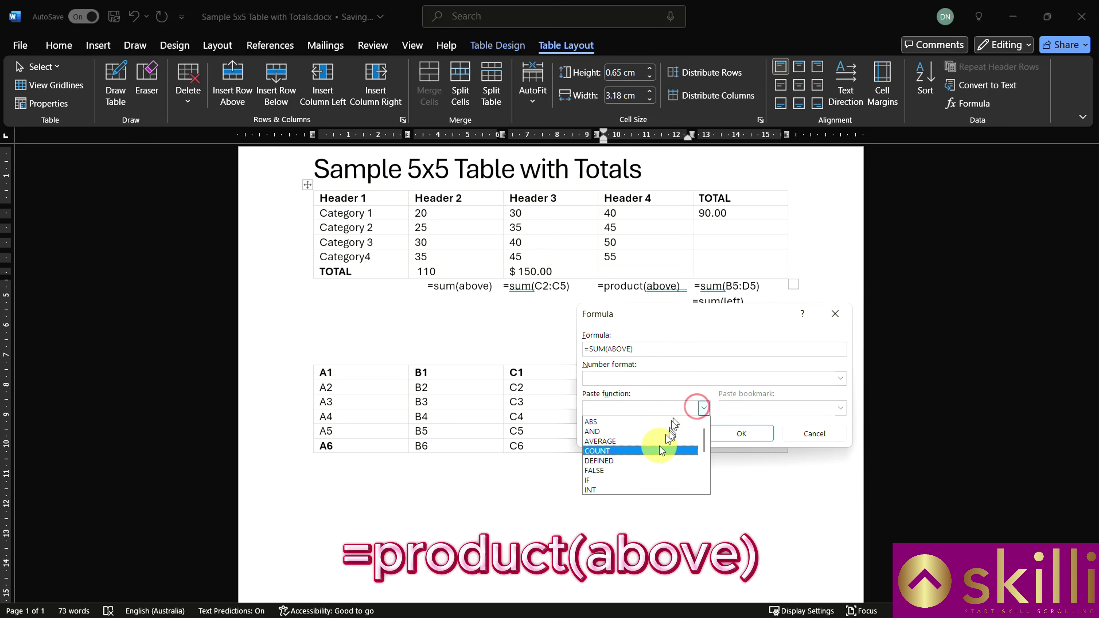
scroll(702, 444, down, 3)
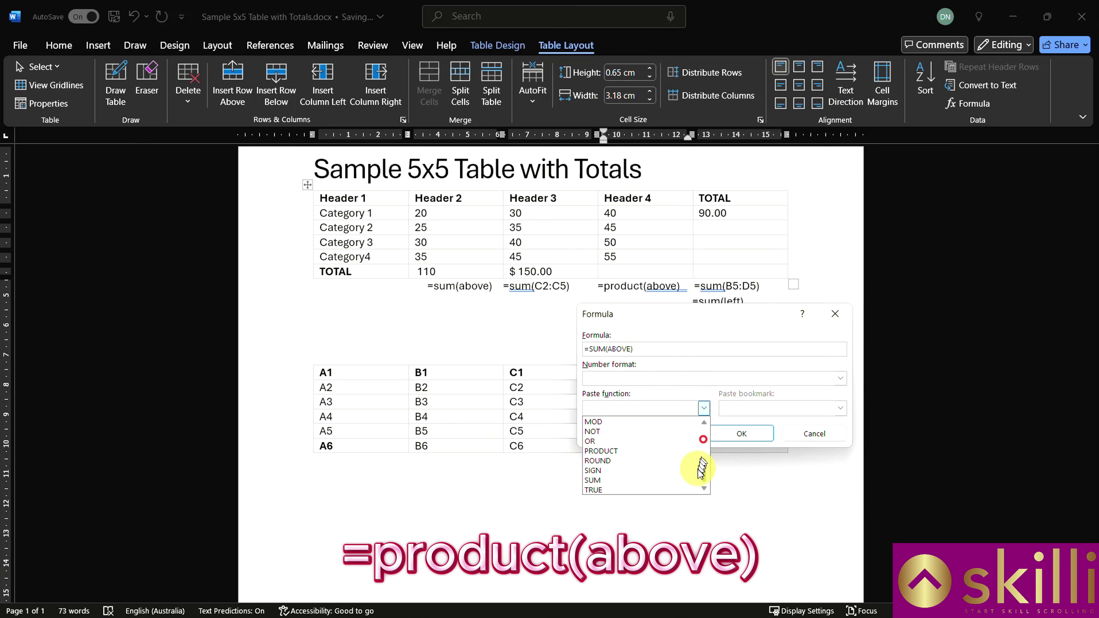
click(603, 450)
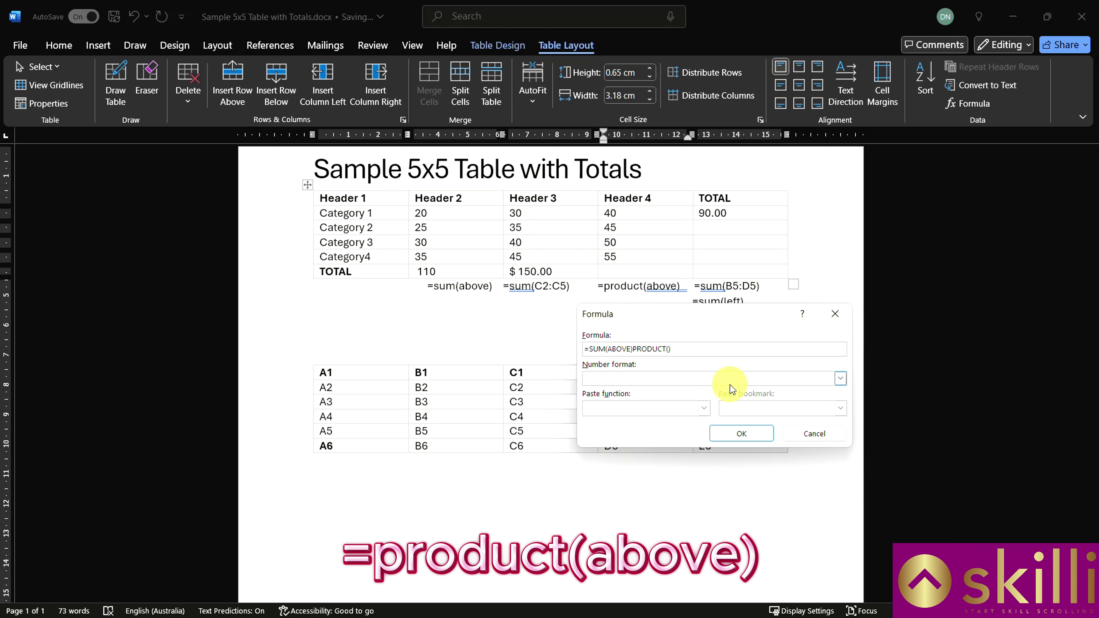
Edit the formula to read =PRODUCT(above) and insert it in the Header 4 column's TOTAL cell
key(Left)
key(Left)
key(Left)
key(Left)
key(Left)
key(Left)
key(Left)
key(Left)
key(BackSpace)
key(BackSpace)
key(BackSpace)
key(BackSpace)
key(BackSpace)
key(BackSpace)
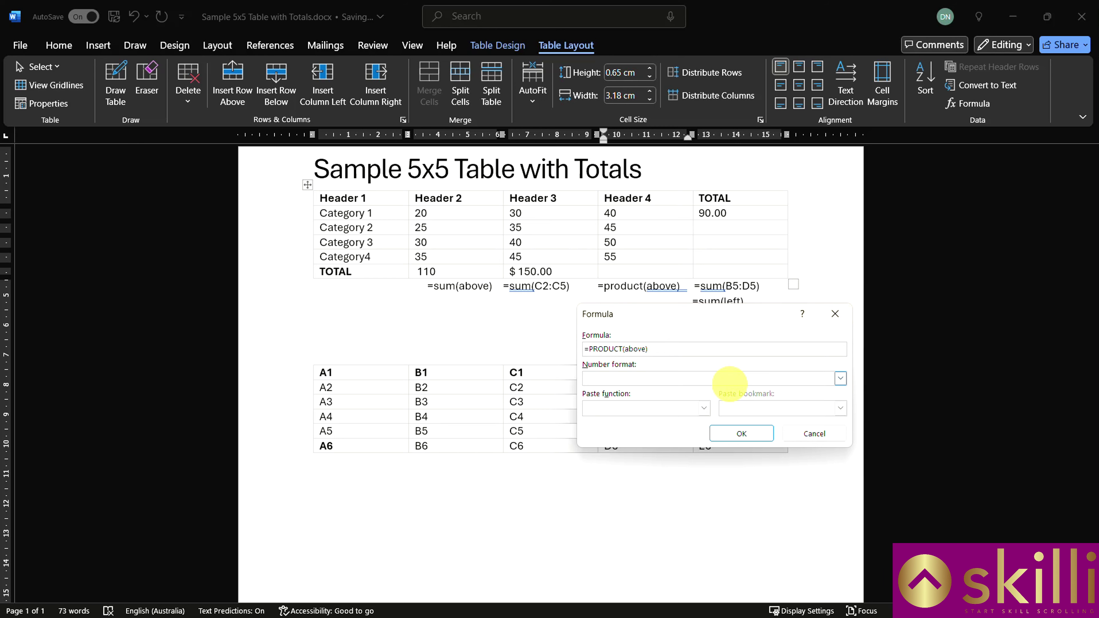
click(742, 433)
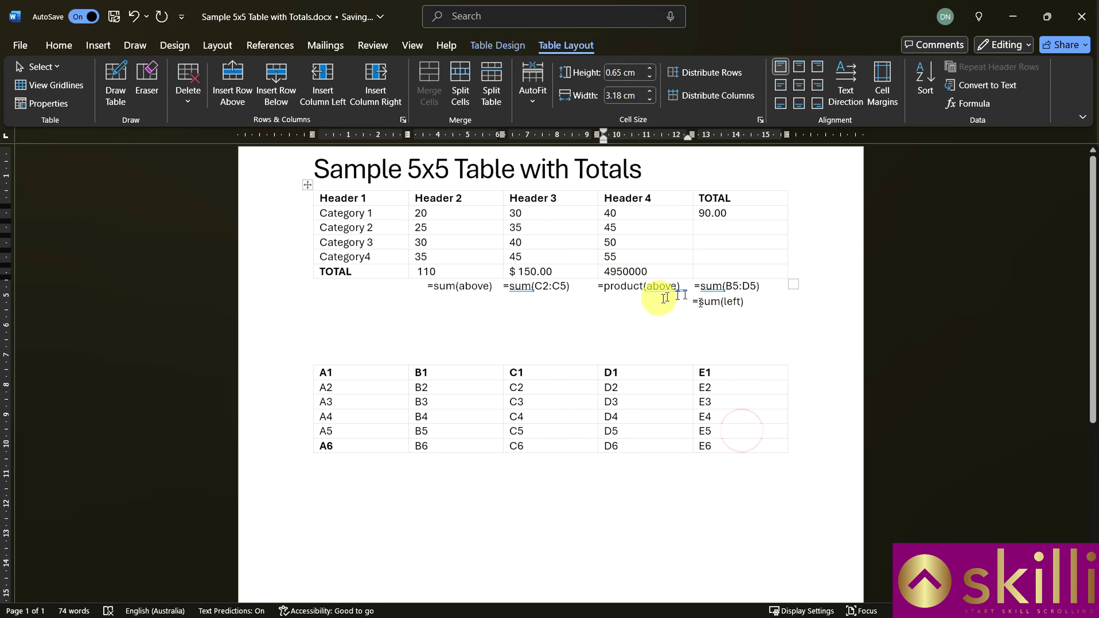
Insert the formula =sum(B5:D5) in the Category4 row's TOTAL cell
click(755, 272)
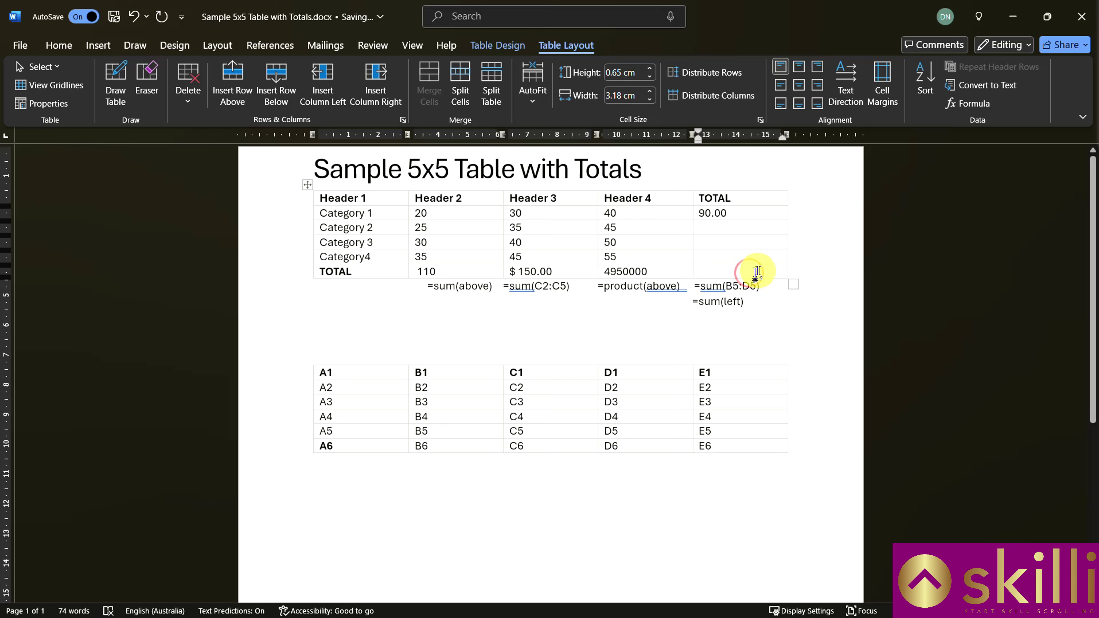
drag(774, 287, 695, 291)
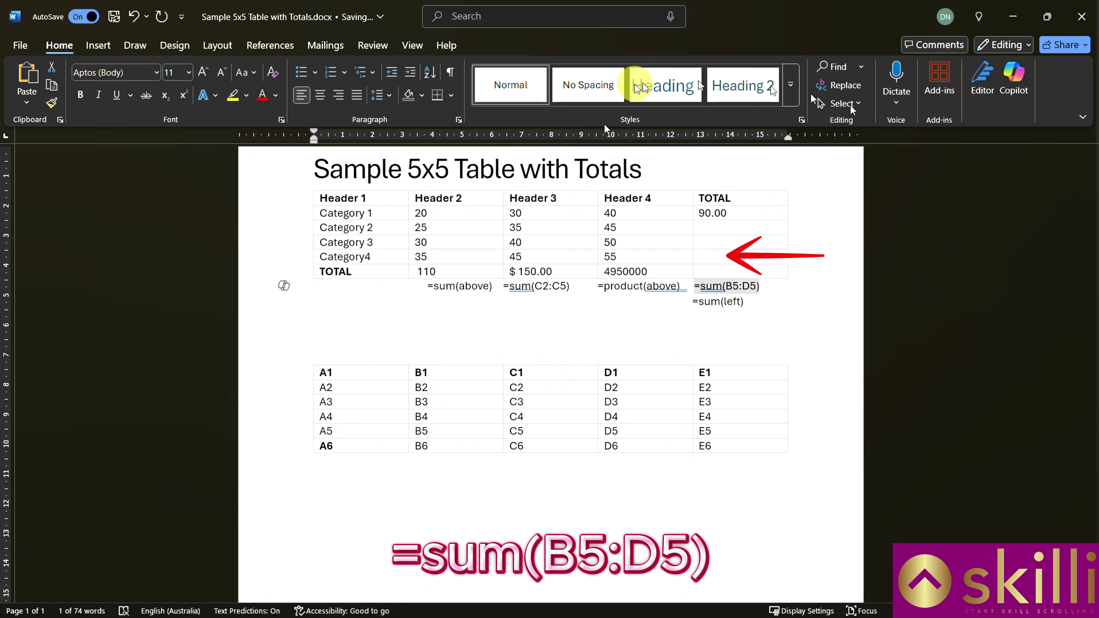
click(714, 274)
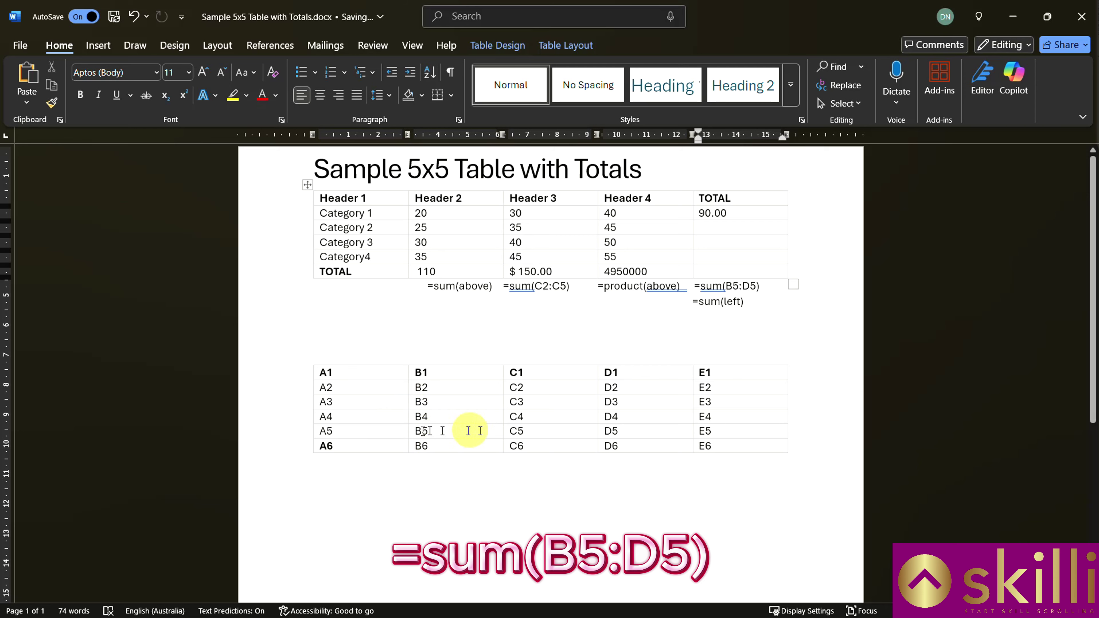
click(718, 257)
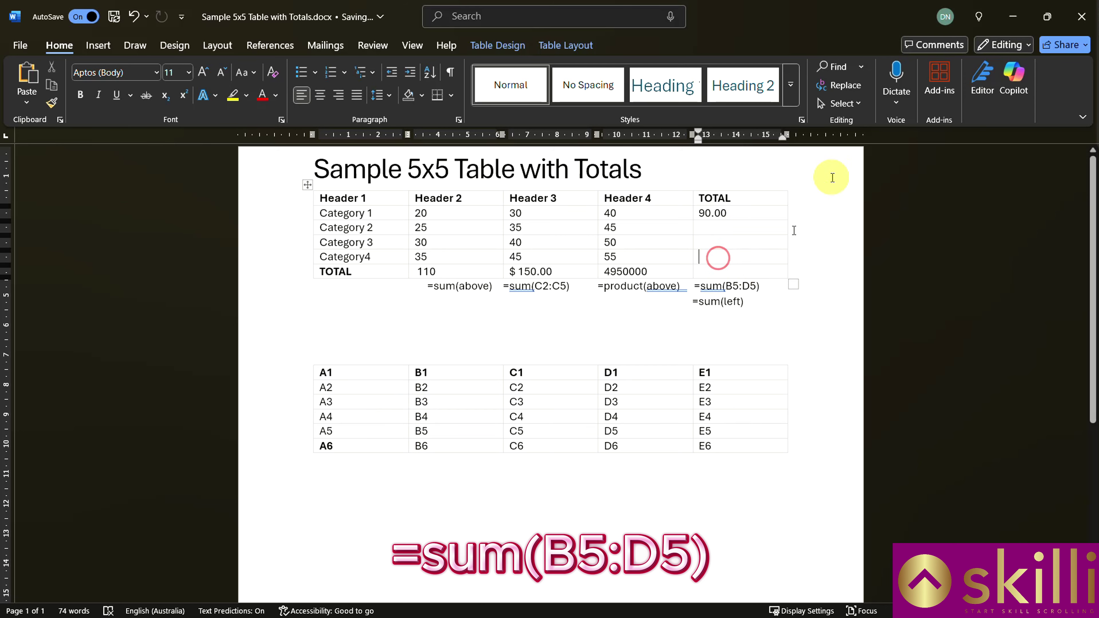
click(572, 45)
Start a formula in the Category 2 row's TOTAL cell and edit it to read =AVERAGE(left) using the AVERAGE function
click(727, 228)
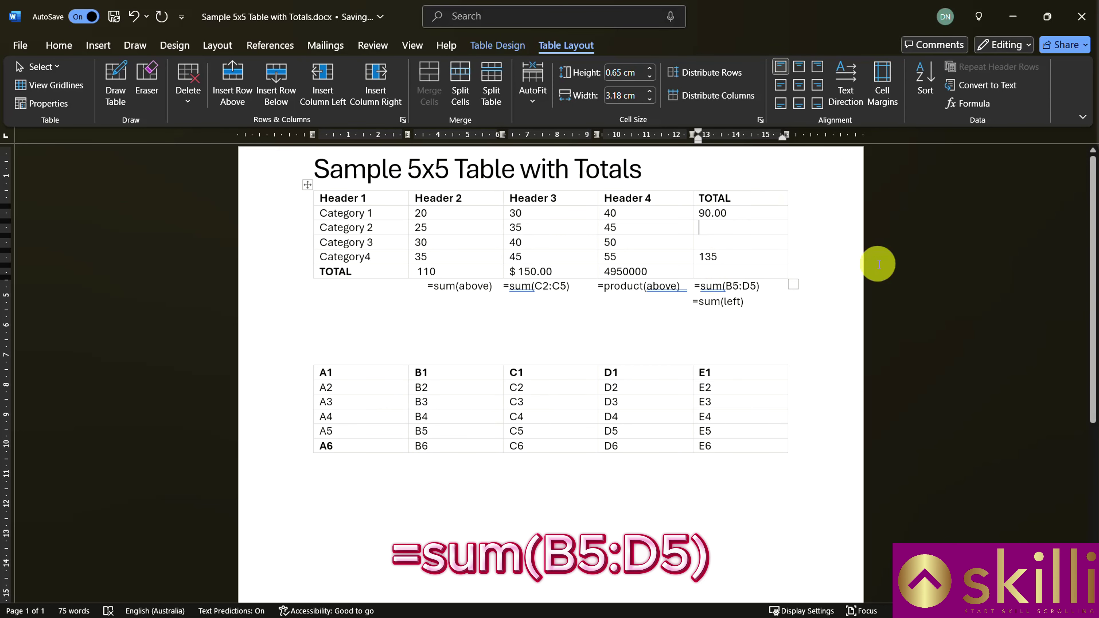
click(976, 104)
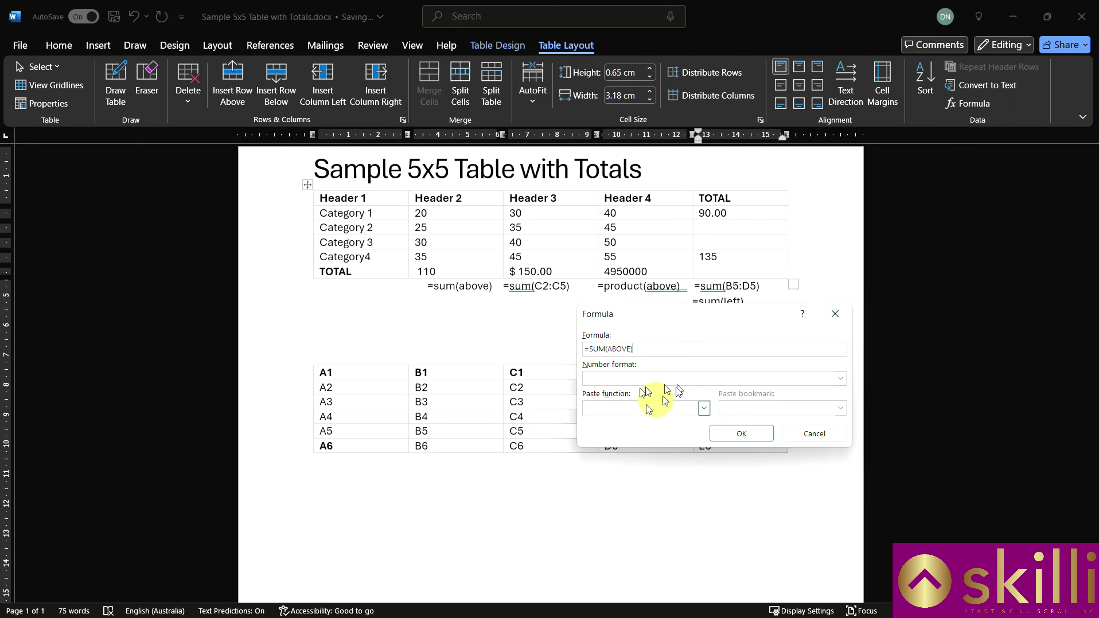
click(705, 409)
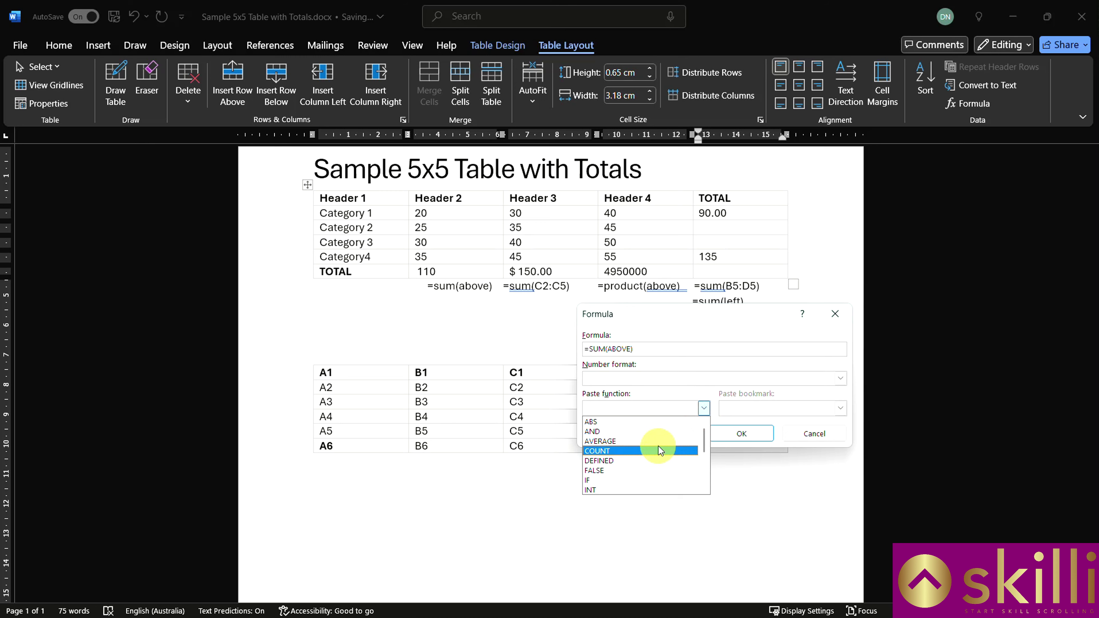
click(661, 442)
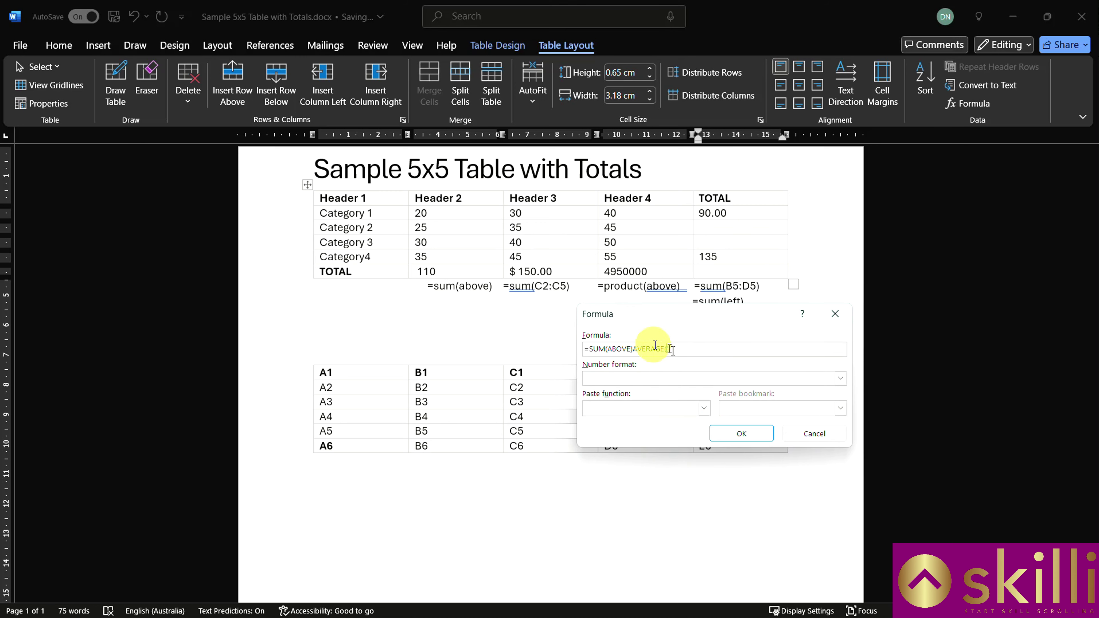
key(BackSpace)
key(BackSpace)
key(BackSpace)
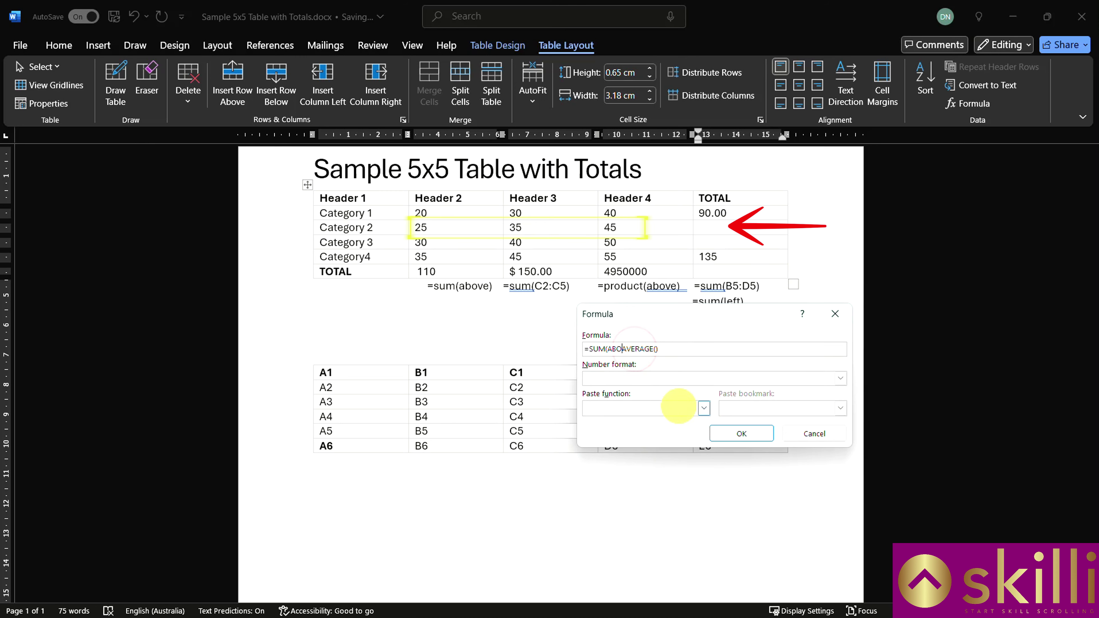
key(BackSpace)
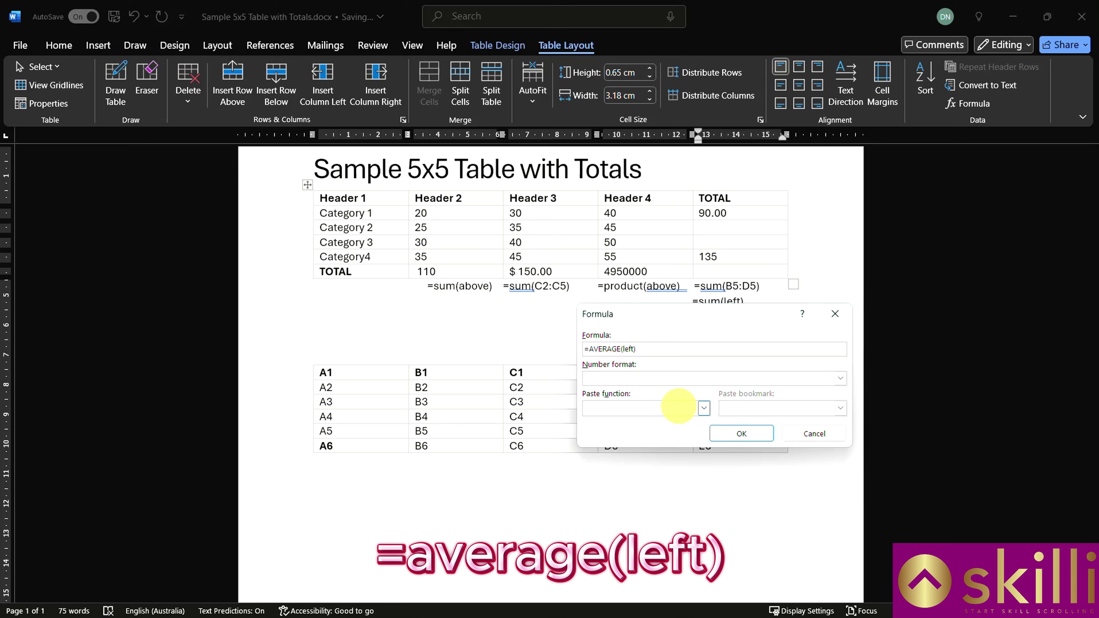
Apply the 0.00 number format to the average formula and insert it in the Category 2 row's TOTAL cell
click(784, 381)
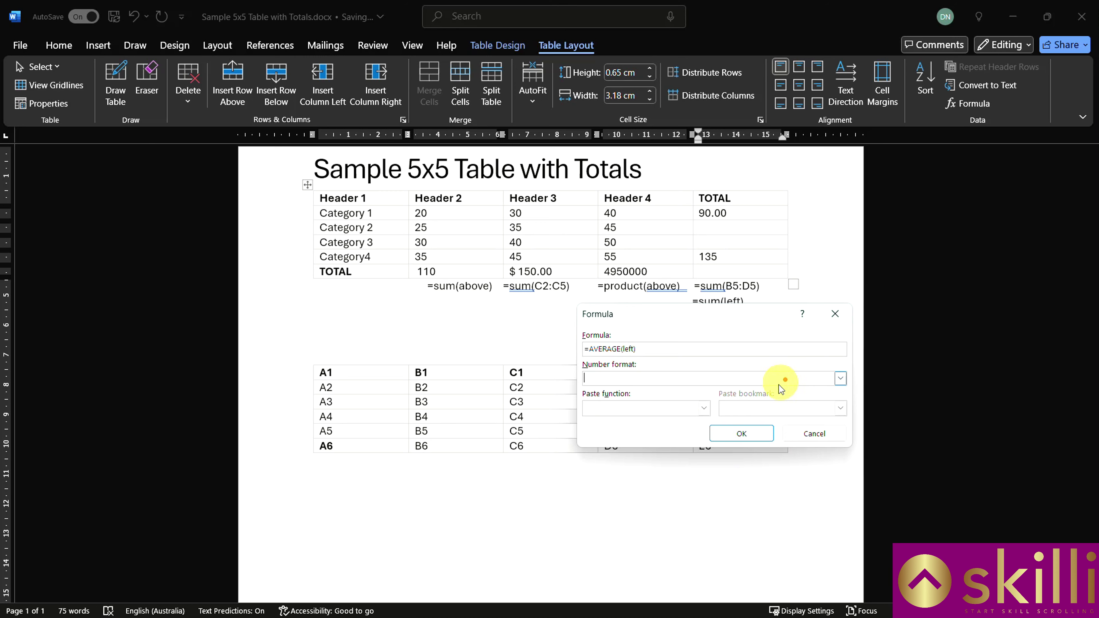
click(840, 379)
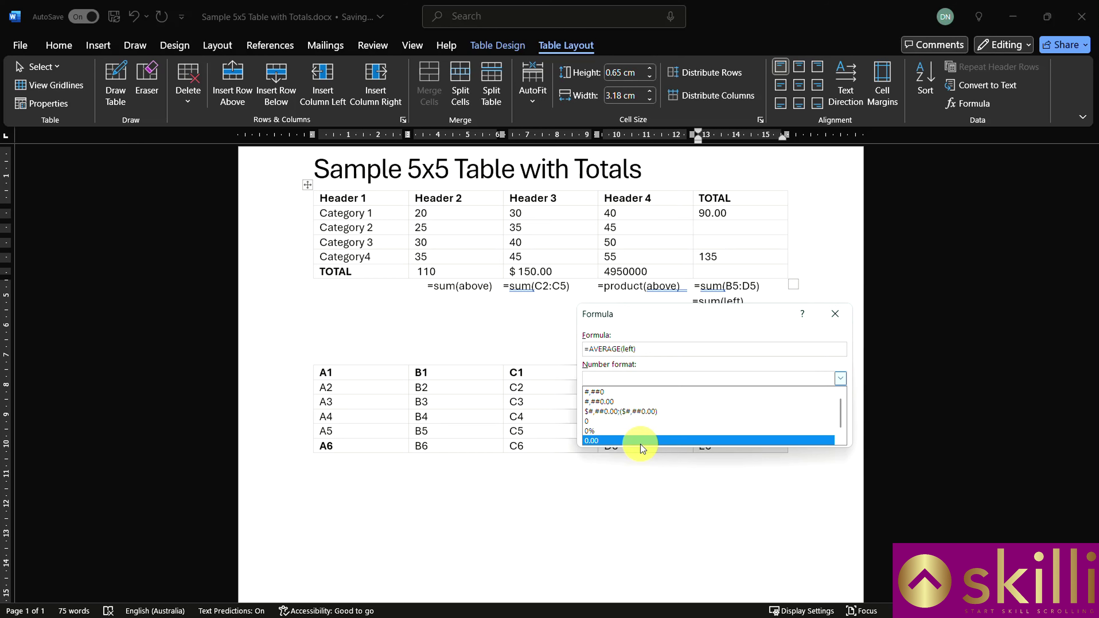
click(640, 441)
click(747, 437)
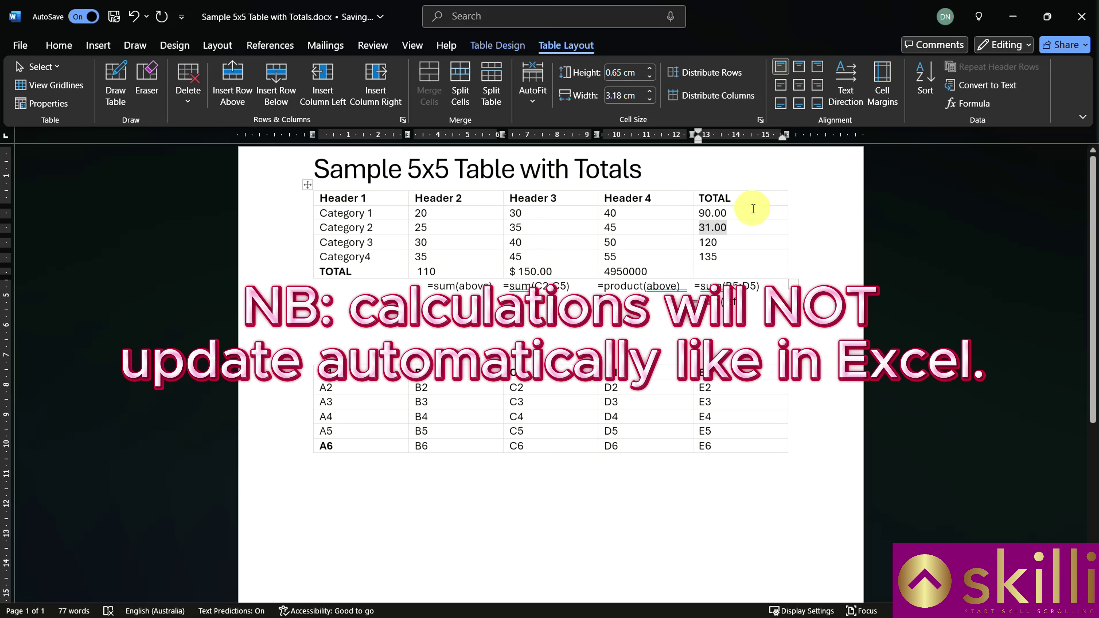
Change the Category 1 value in the Header 3 column to 520
right_click(717, 211)
click(498, 217)
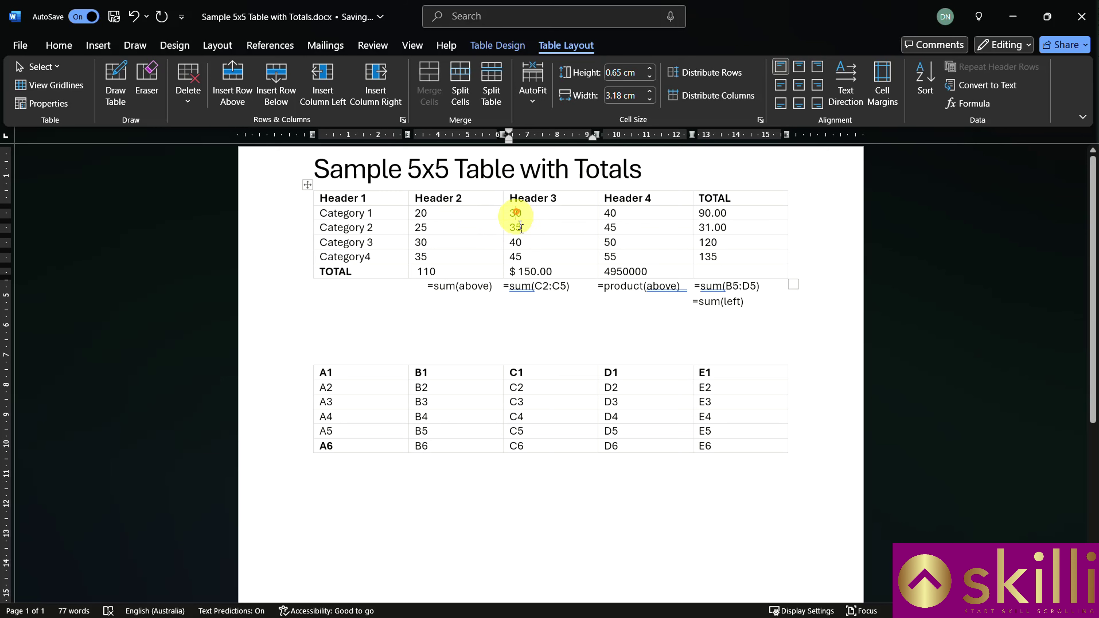
click(515, 214)
key(BackSpace)
text(52)
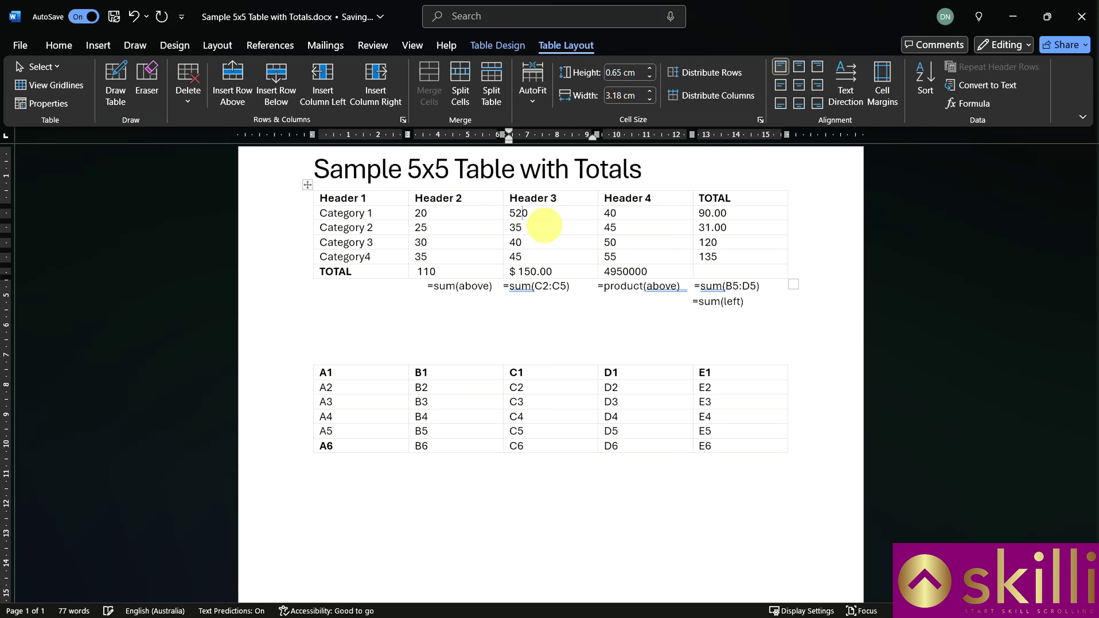
Update the formula field in the Category 1 row's TOTAL cell
click(712, 213)
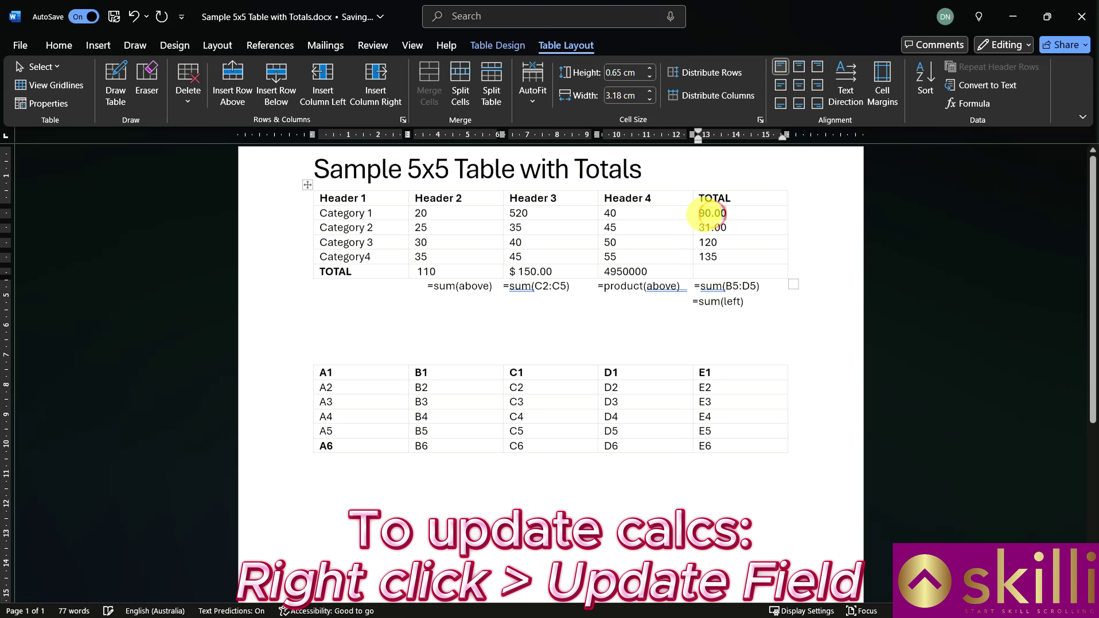
right_click(704, 219)
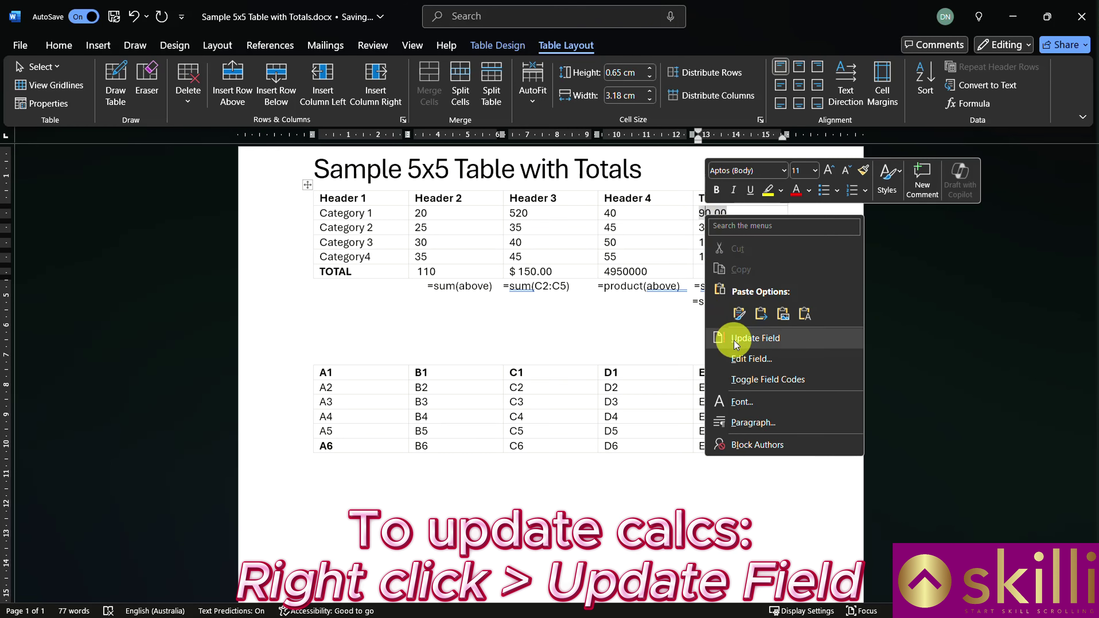
click(736, 339)
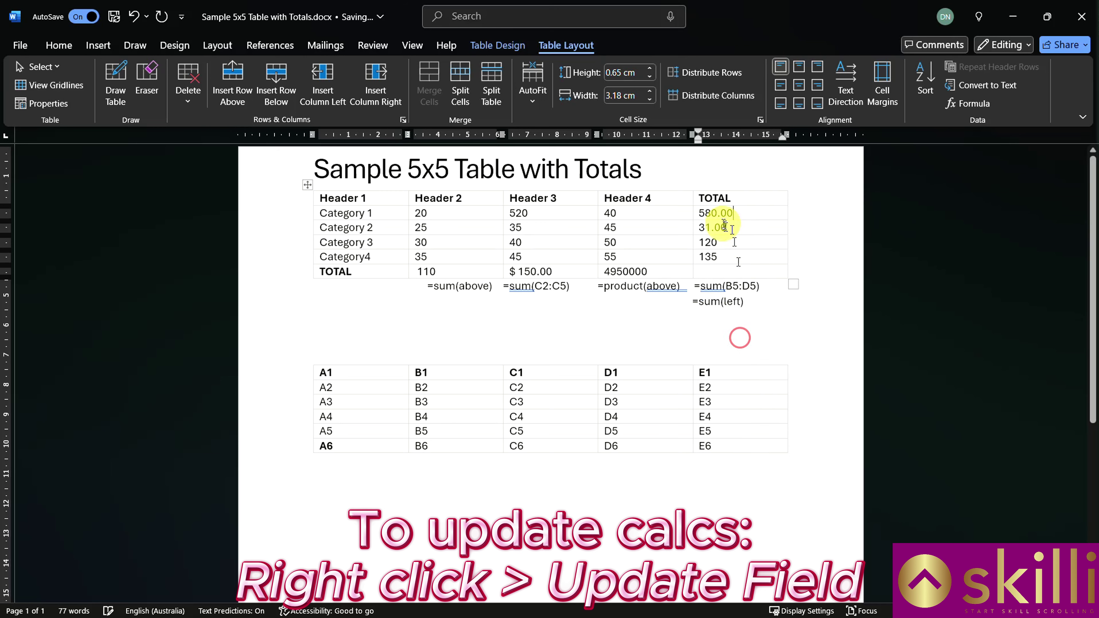
Change the Category 2 value in the Header 4 column to 6000 and update that row's TOTAL field
click(618, 227)
key(BackSpace)
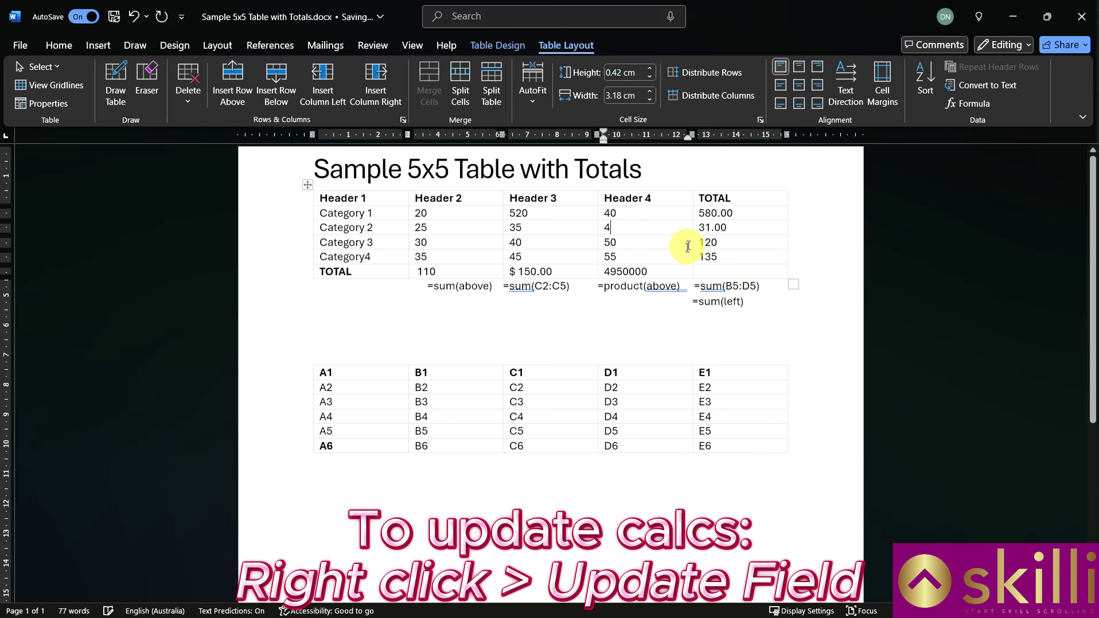
key(BackSpace)
text(6000)
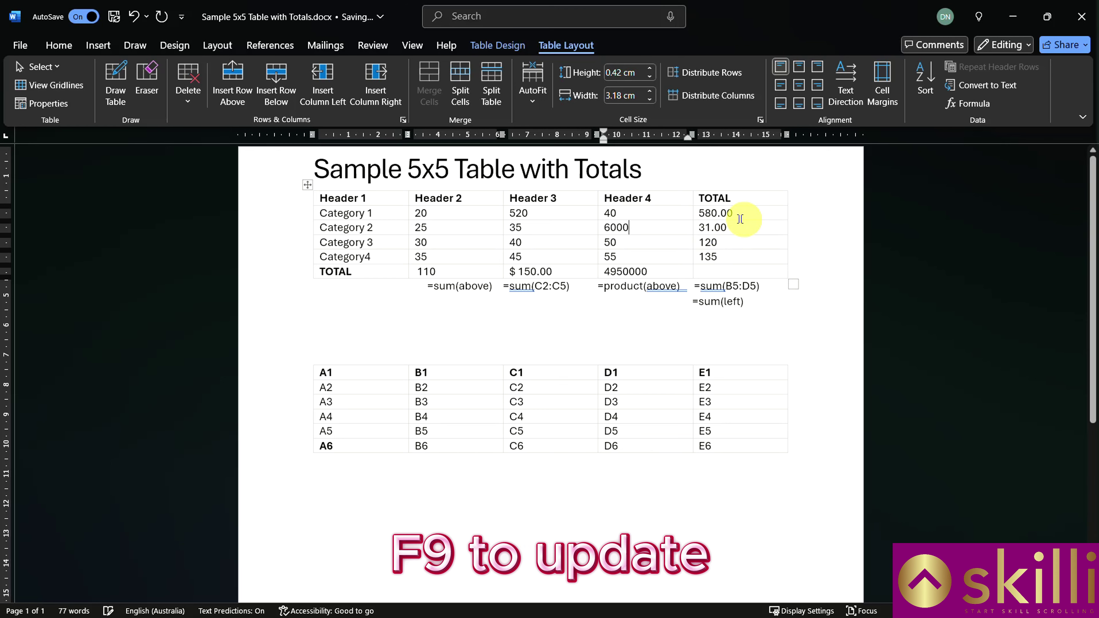
click(705, 228)
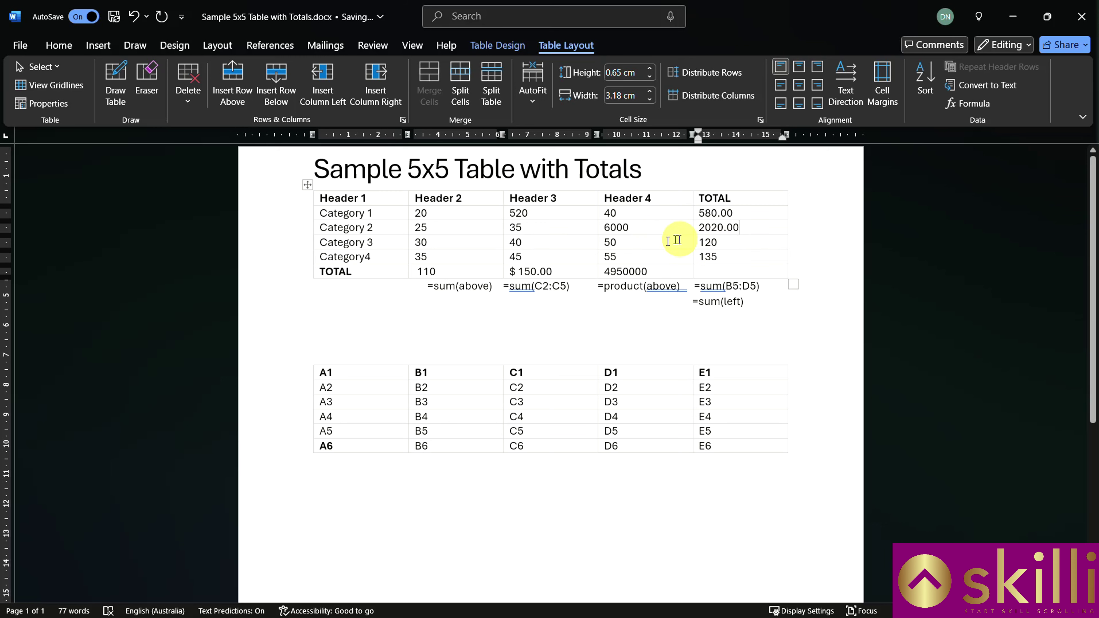
right_click(718, 245)
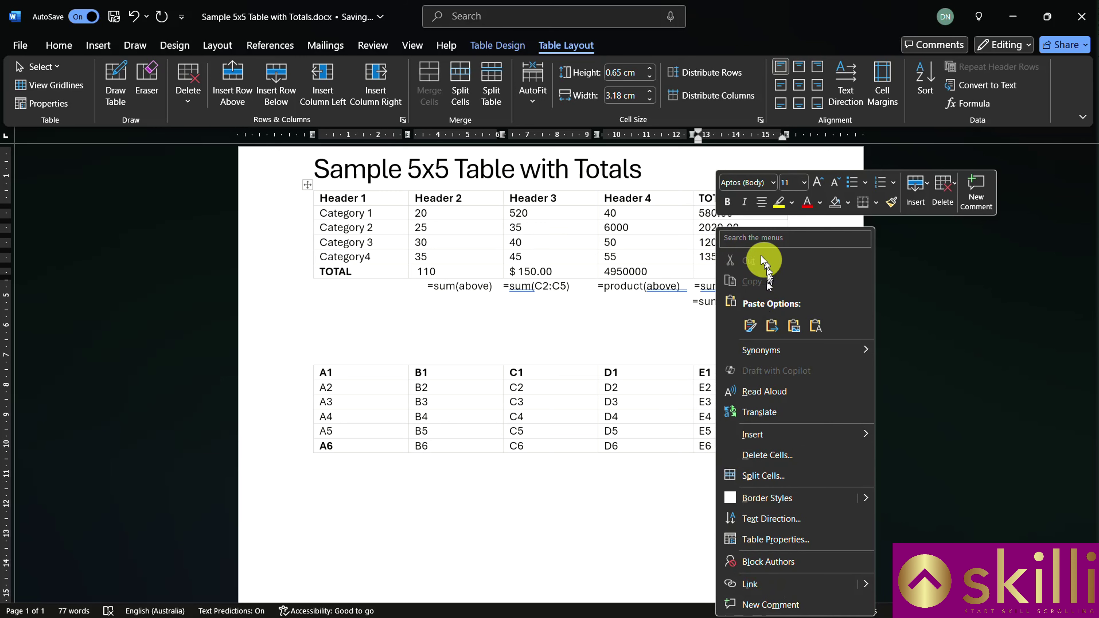
click(710, 242)
right_click(706, 243)
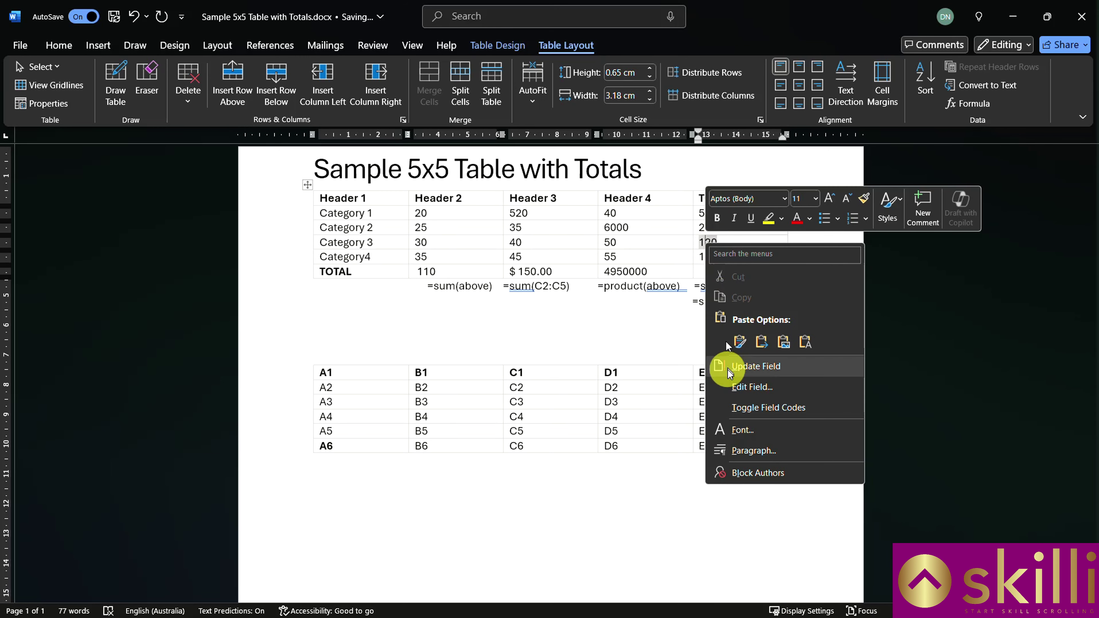
Select the whole document, update all its formula fields at once, and dismiss the link warning
click(668, 328)
key(ctrl+a)
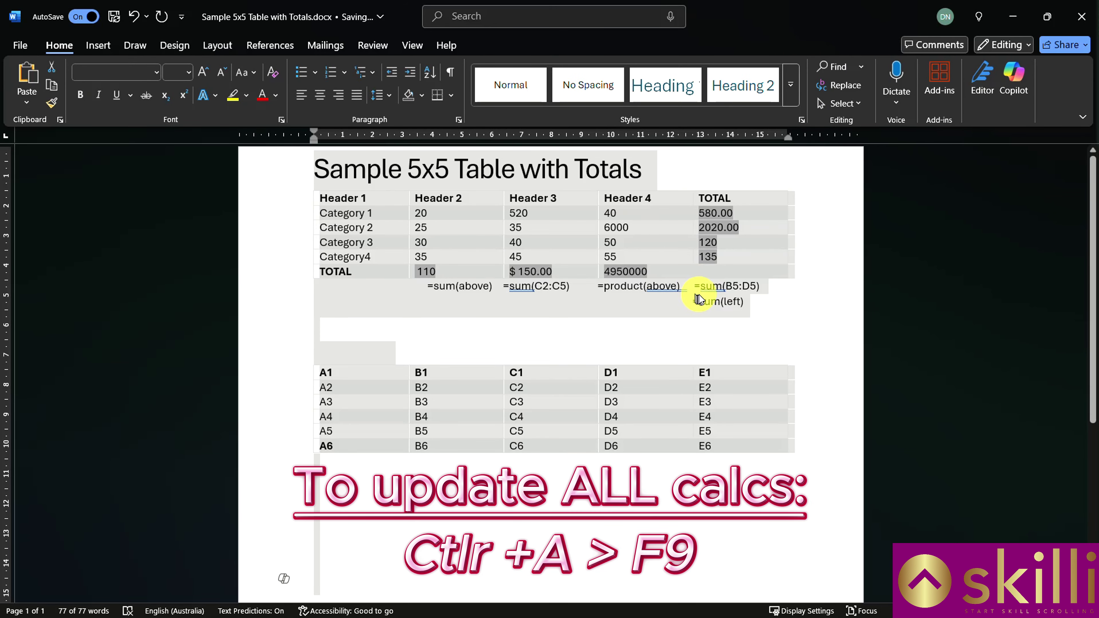
key(F9)
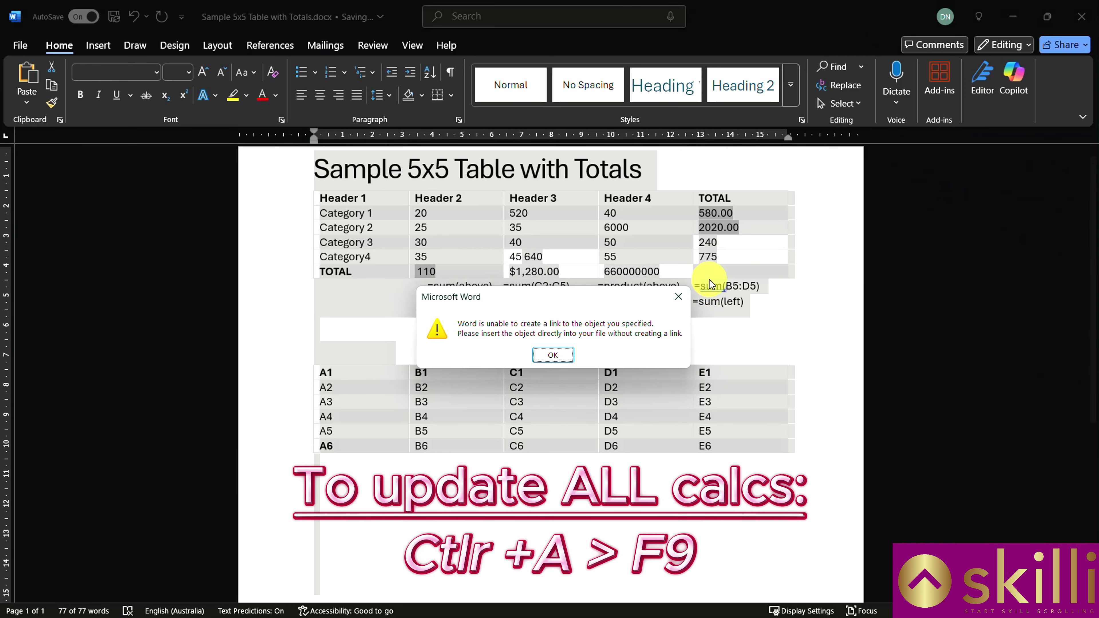
click(560, 356)
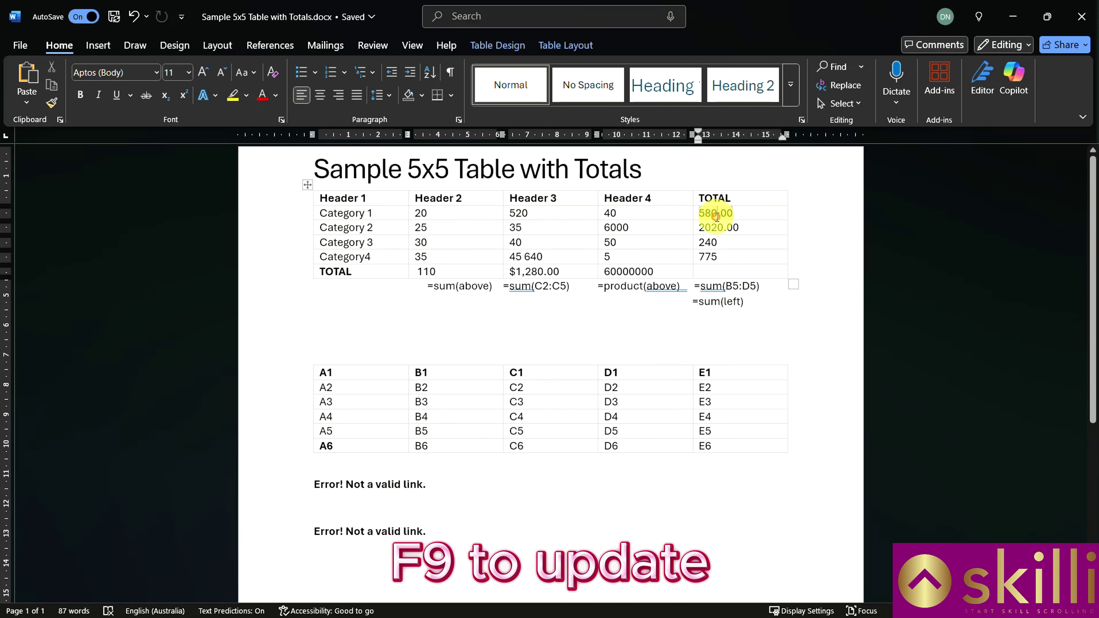
click(712, 227)
click(707, 242)
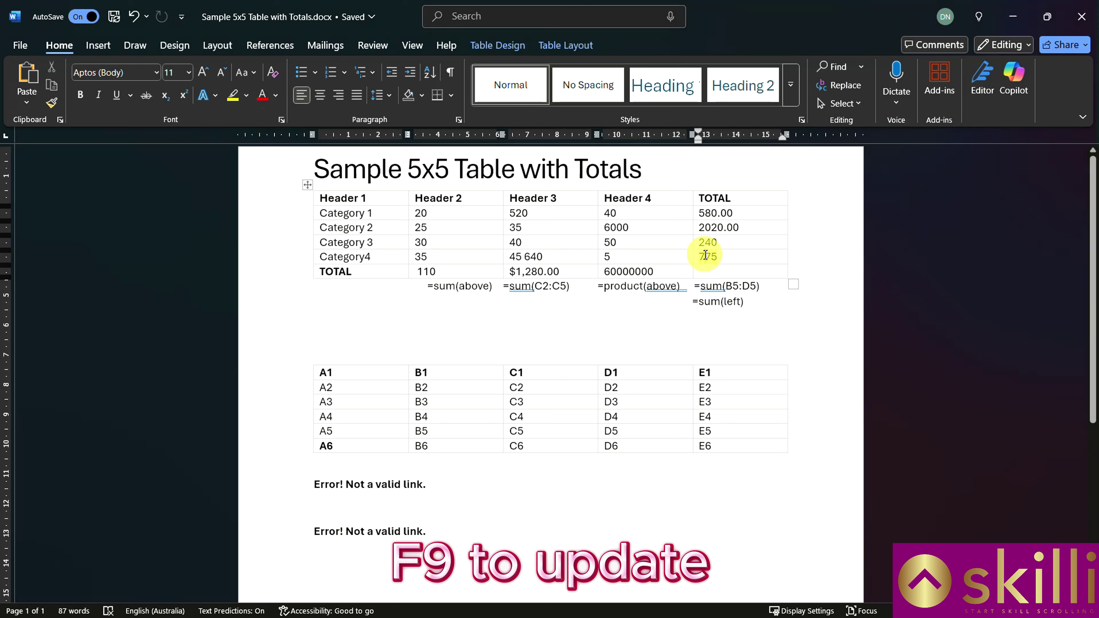
click(705, 257)
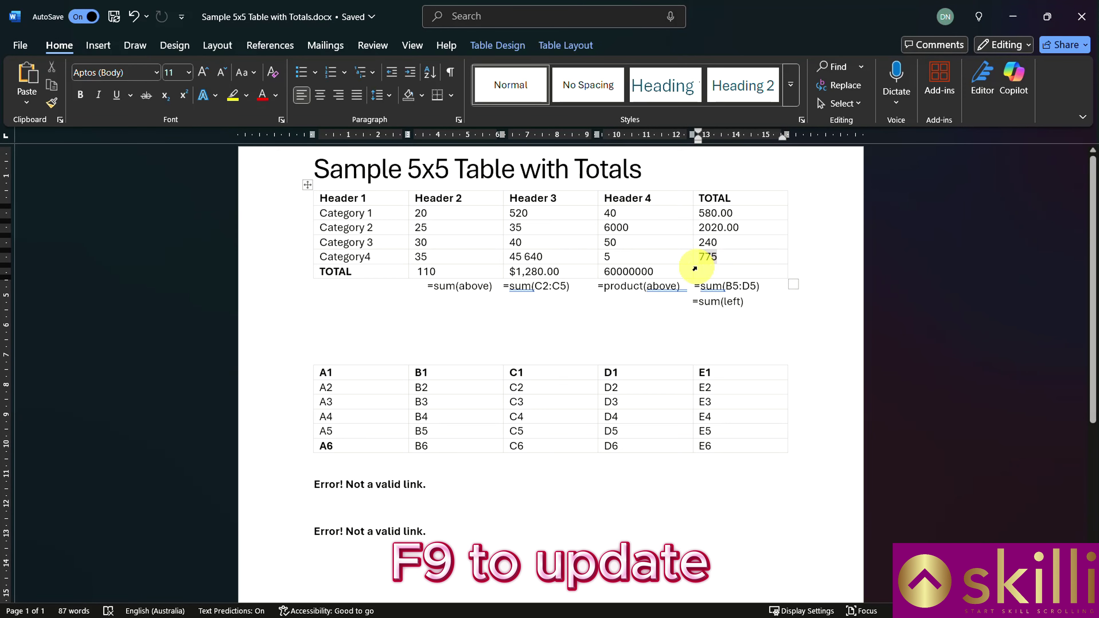